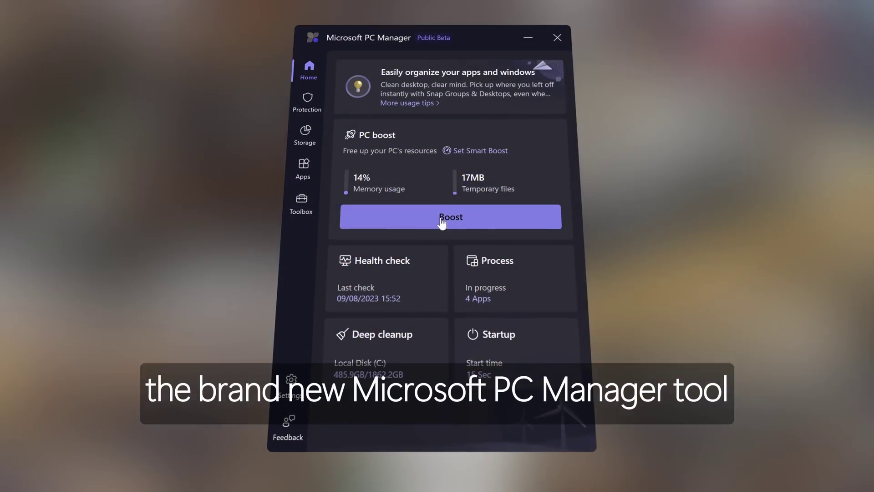
- Boost the PC, then run a deep cleanup of the checked items, freeing 18.7 MB
click(440, 220)
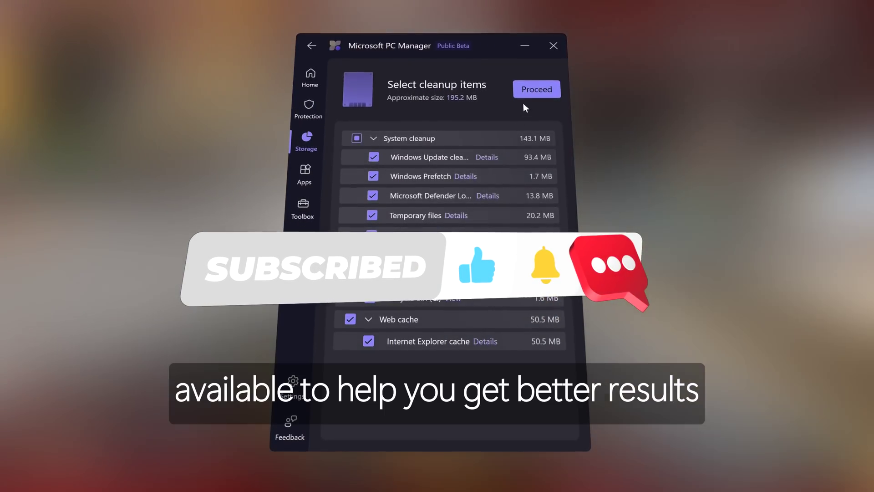
click(526, 93)
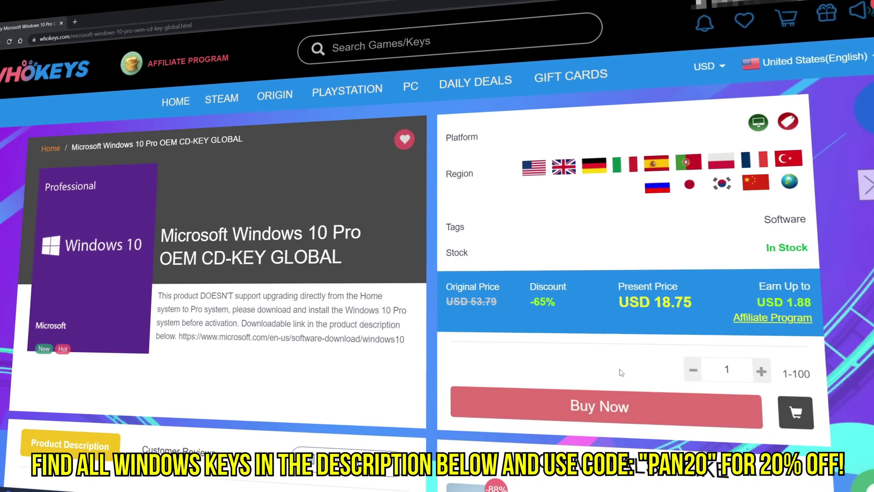
- Buy the Windows 10 Pro key with promo code PAN20 and copy the purchased key
click(601, 406)
click(145, 417)
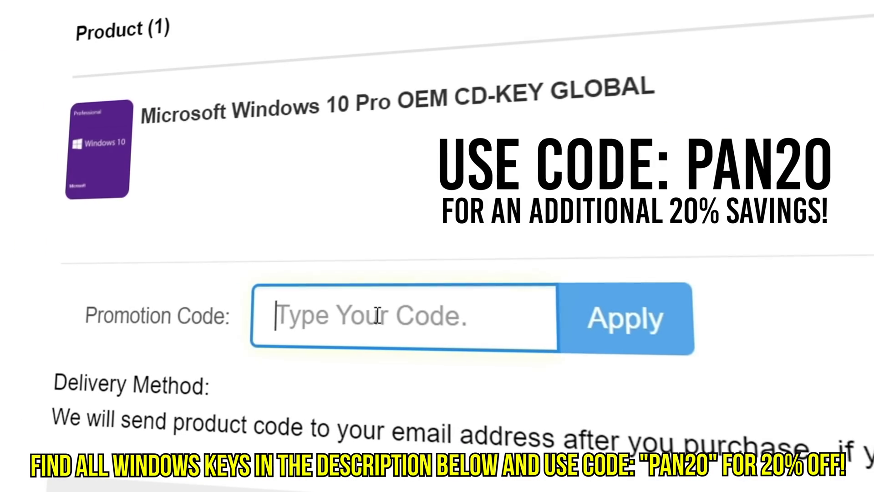
text(PAN20)
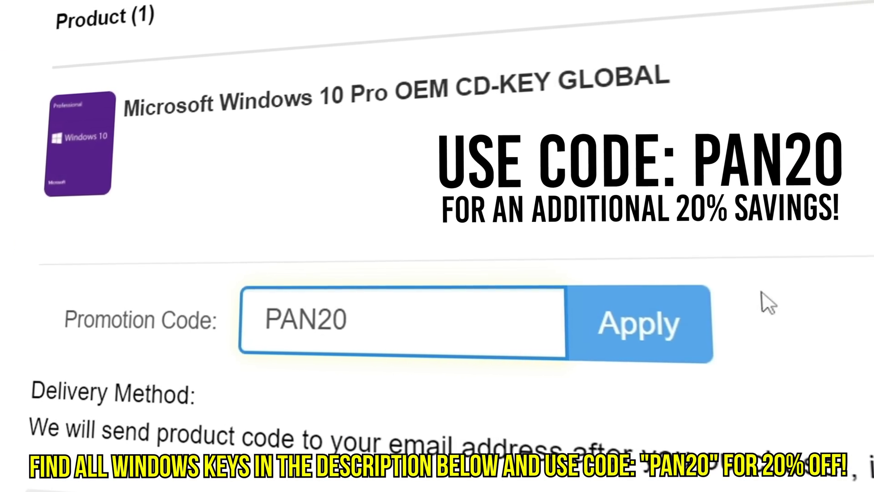
click(616, 314)
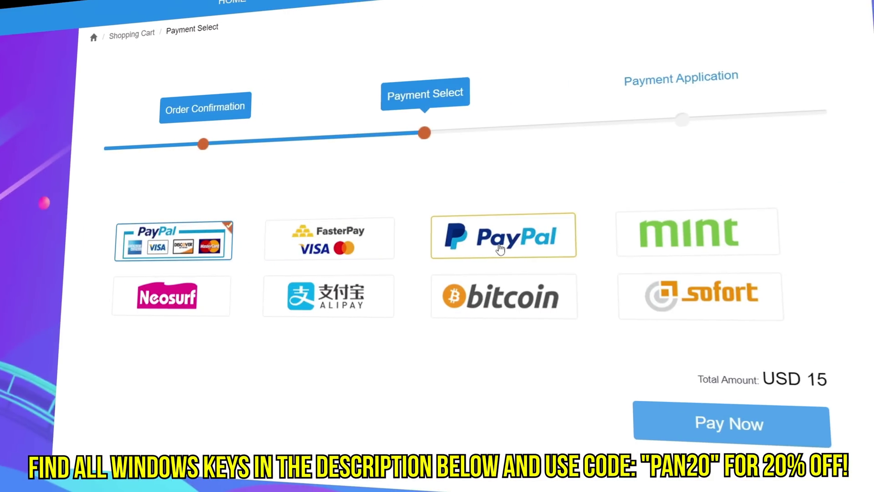
click(673, 423)
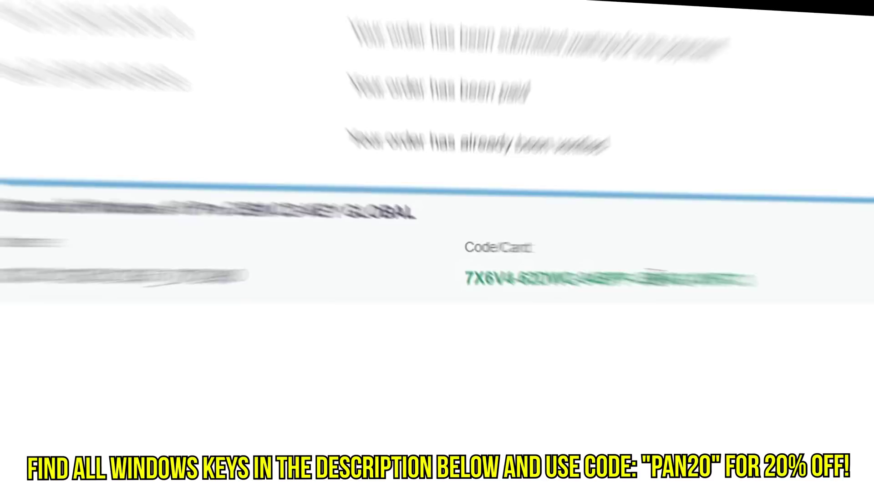
right_click(581, 270)
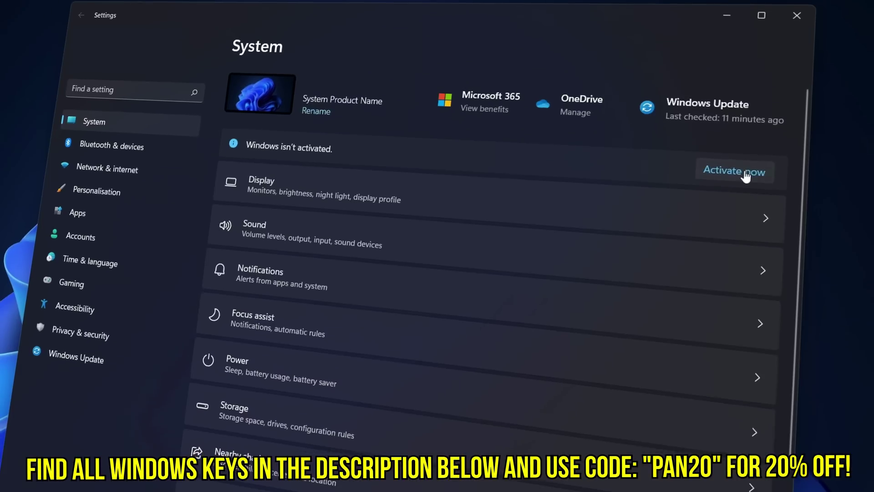
- Paste the copied key into Windows activation's Change product key box and submit it
click(745, 141)
click(716, 178)
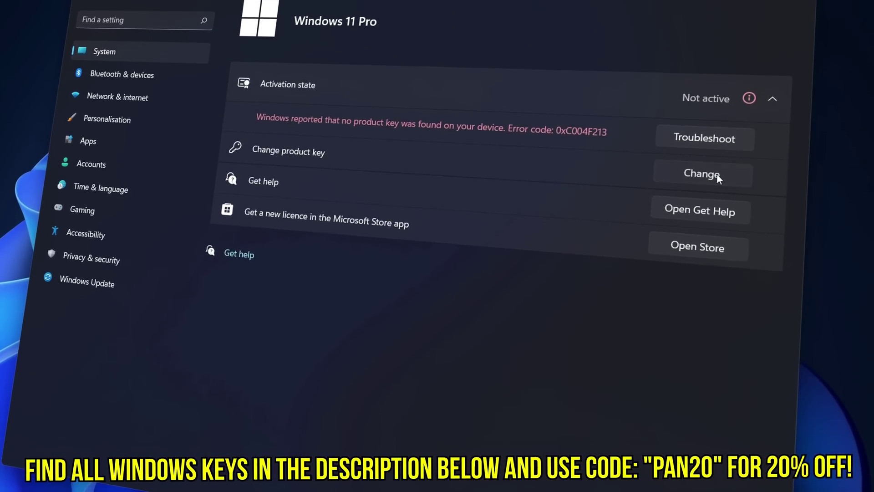
right_click(273, 237)
click(302, 250)
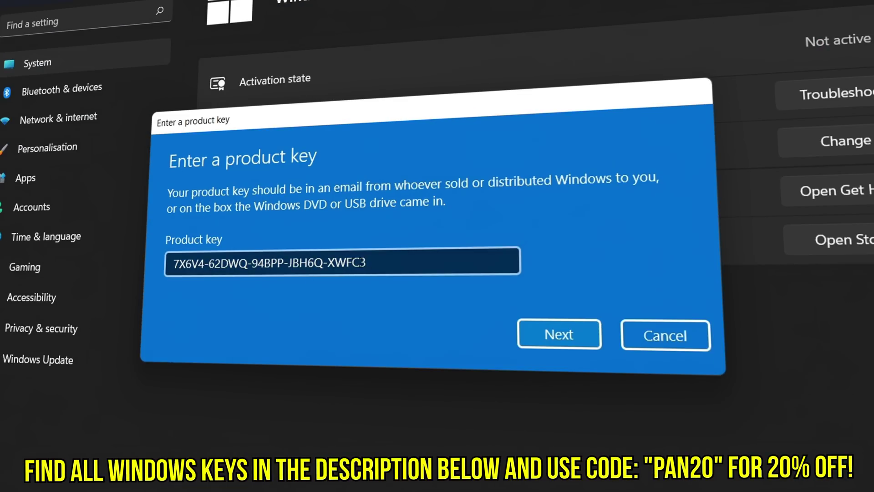
click(544, 330)
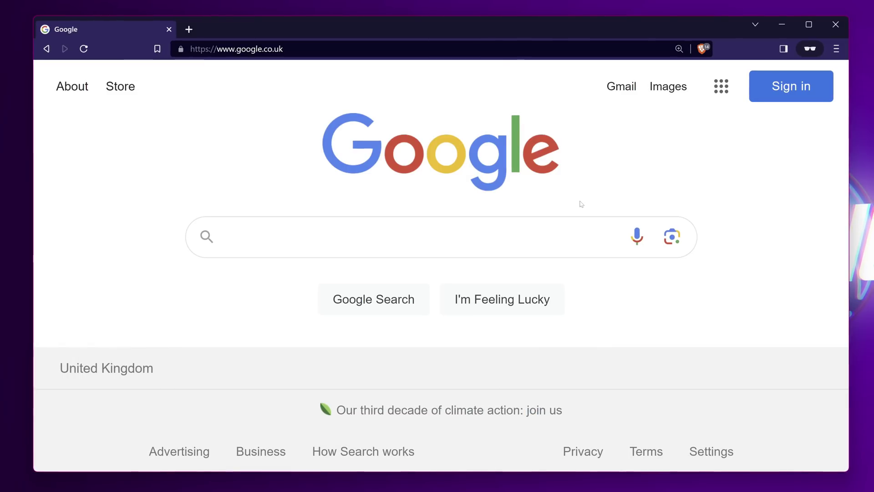
- Search Google for 'microsoft pc manager' and download PC Manager 3.4.3.0 Beta from TechSpot
click(647, 236)
text(mic)
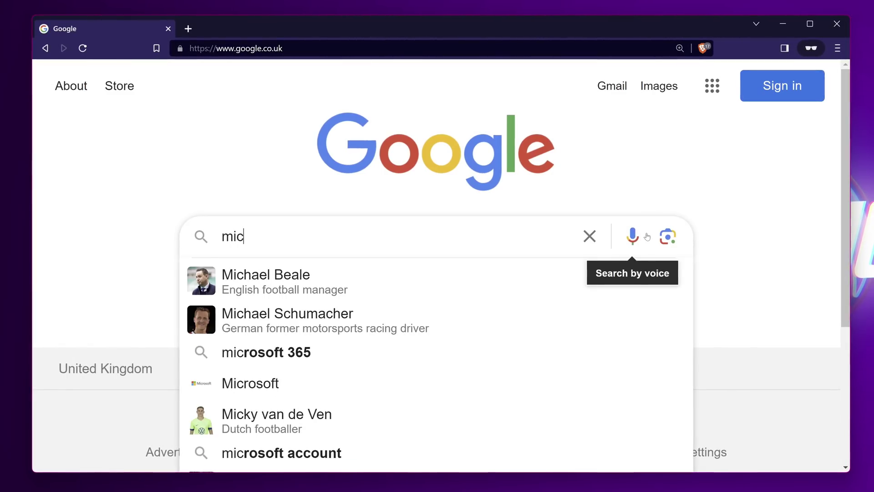
text(rosoft pc manager)
key(Return)
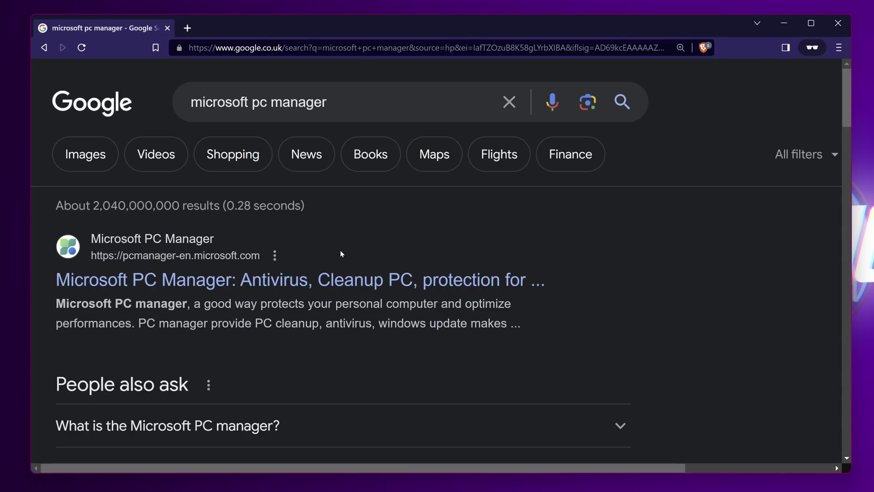
scroll(318, 274, down, 10)
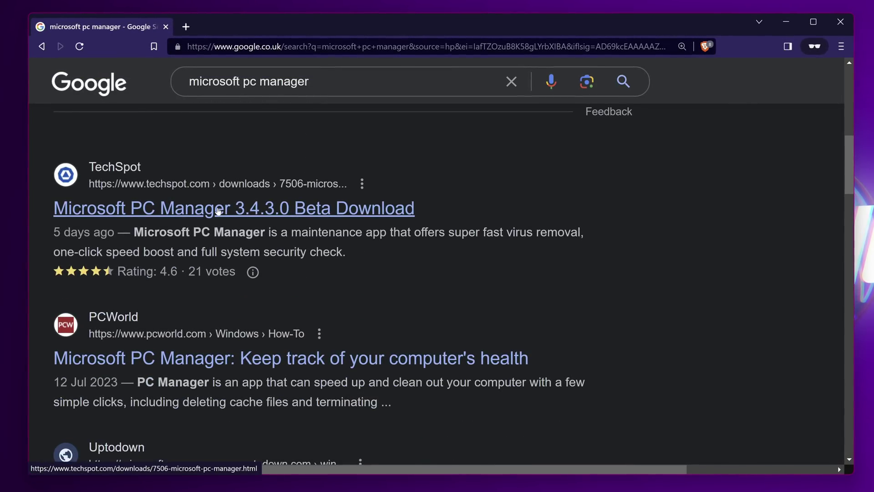
click(230, 209)
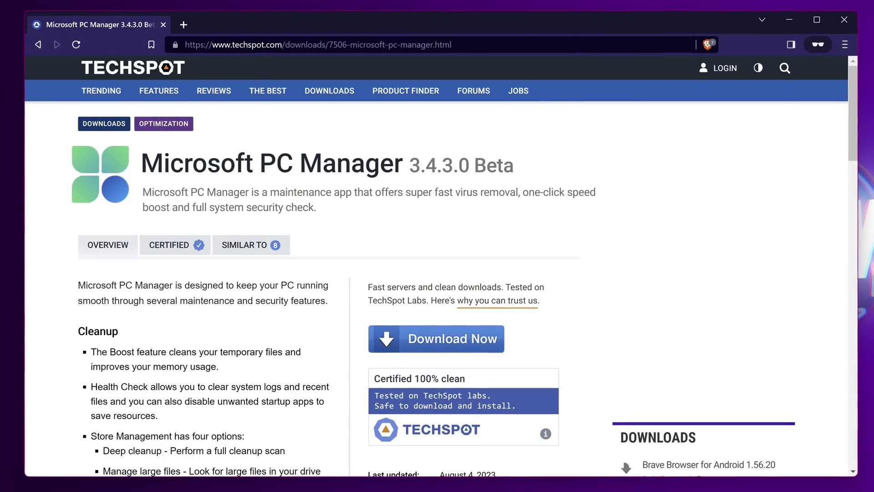
click(411, 337)
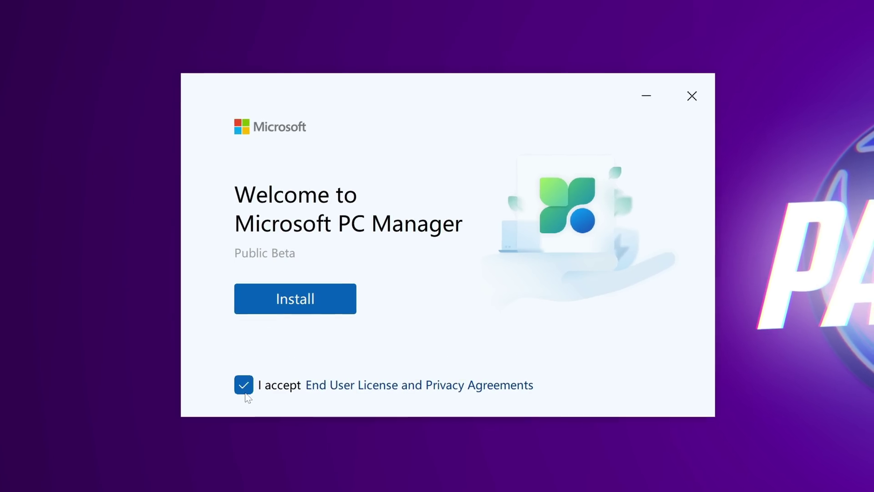
- Accept the licence terms, install PC Manager and launch it to the Home dashboard
click(297, 306)
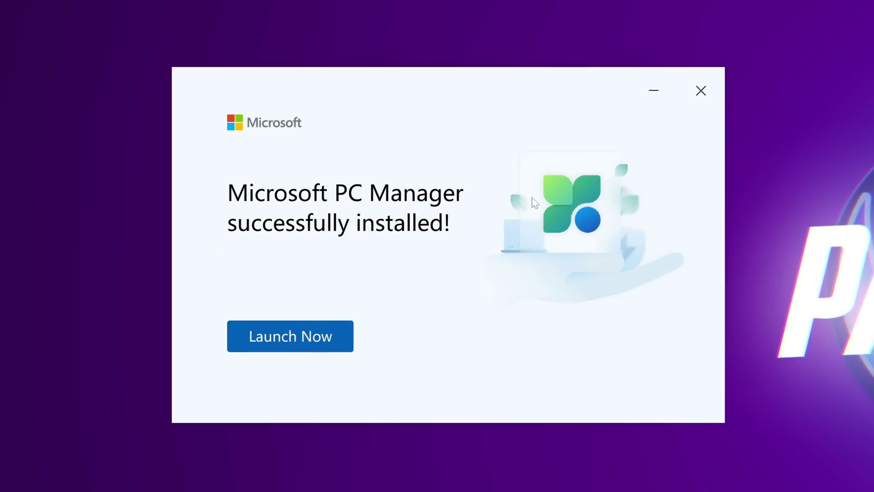
click(285, 339)
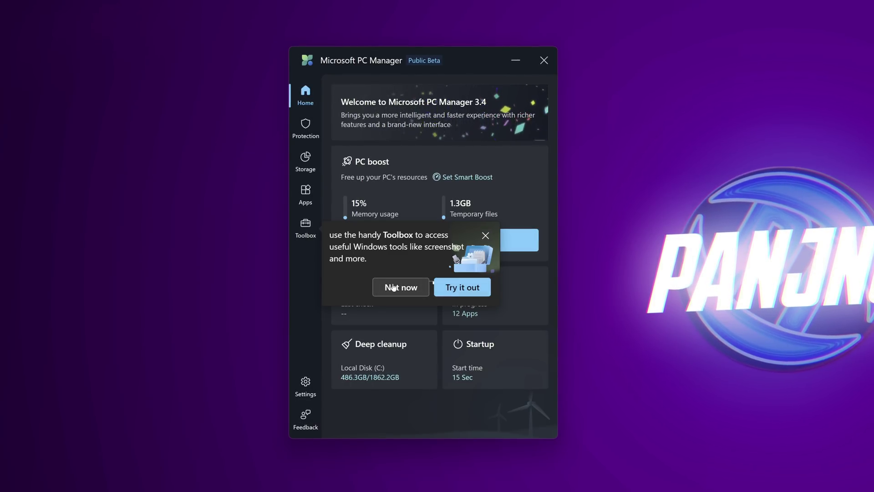
- Dismiss the Toolbox tip, boost the PC, and open the system protection page
click(483, 240)
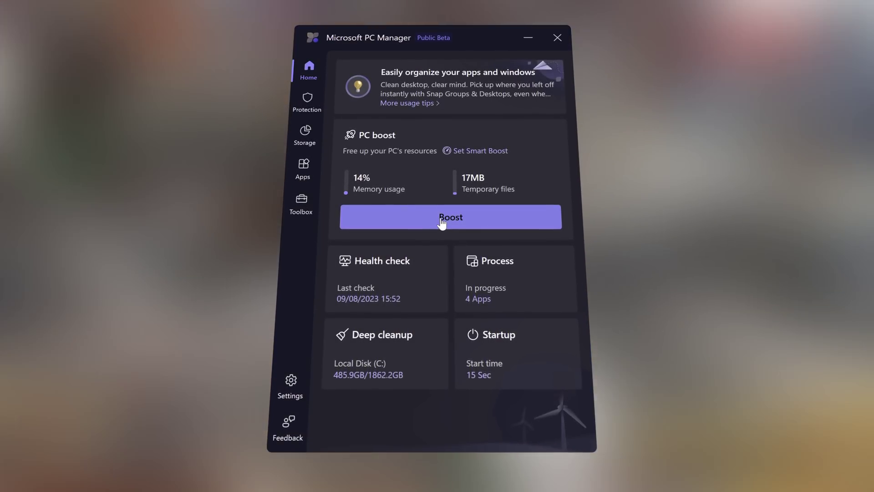
click(440, 219)
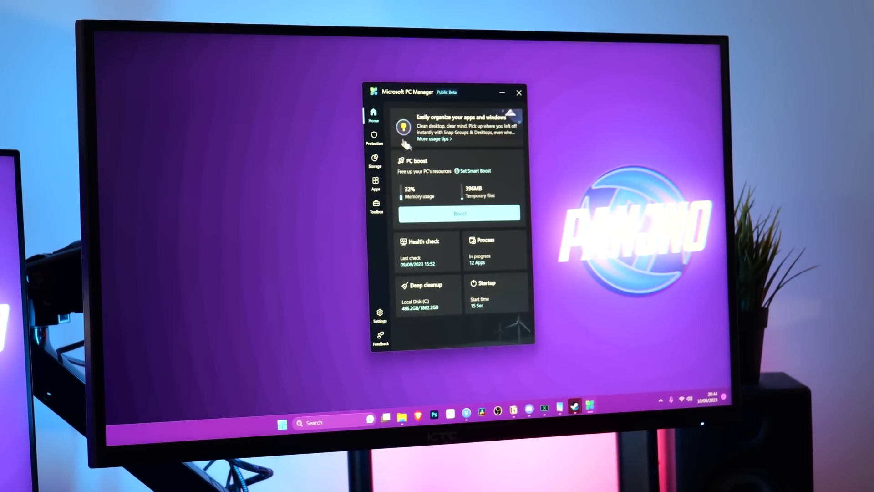
click(373, 139)
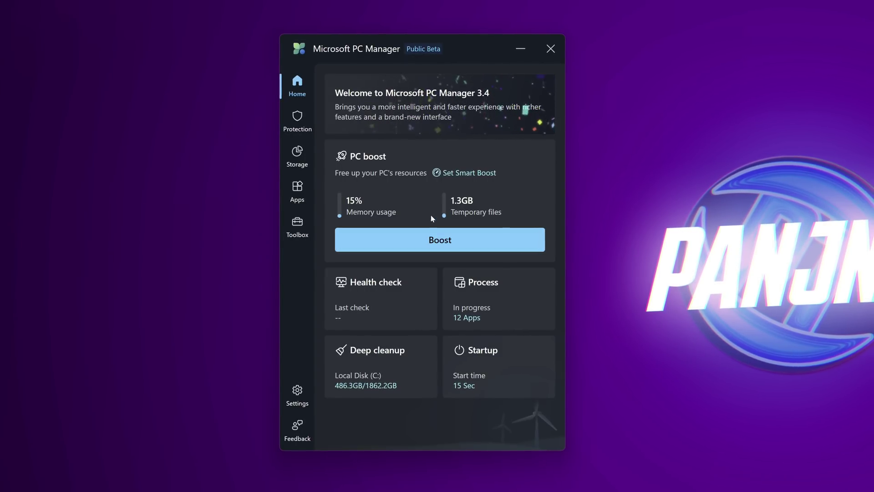
- Boost, then run a health check cleaning system logs and recent files, leaving System protection unchecked
click(477, 245)
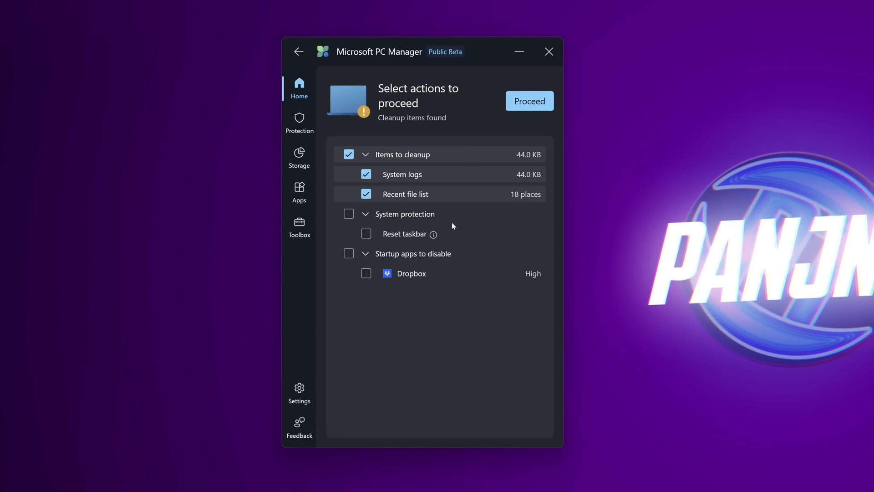
click(350, 215)
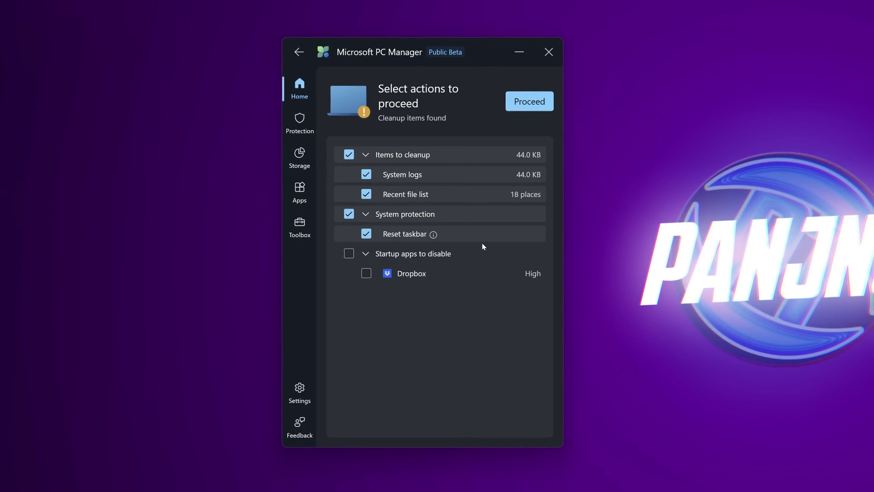
click(350, 215)
click(353, 221)
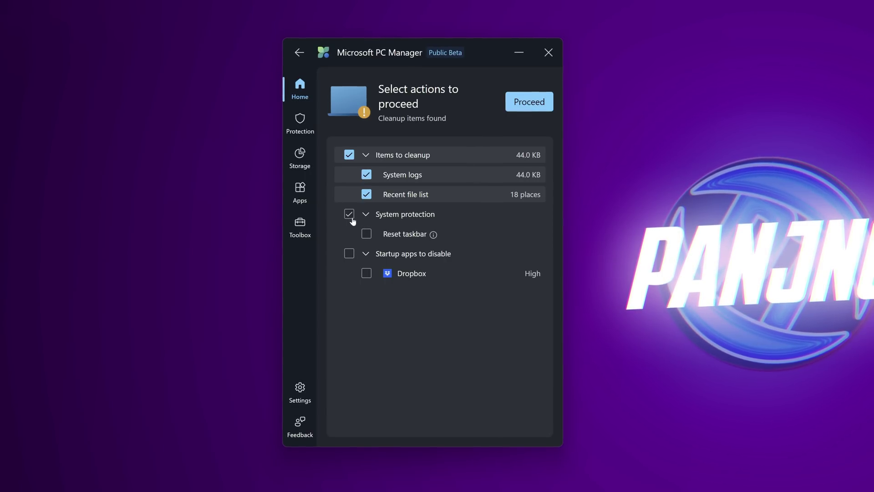
click(522, 113)
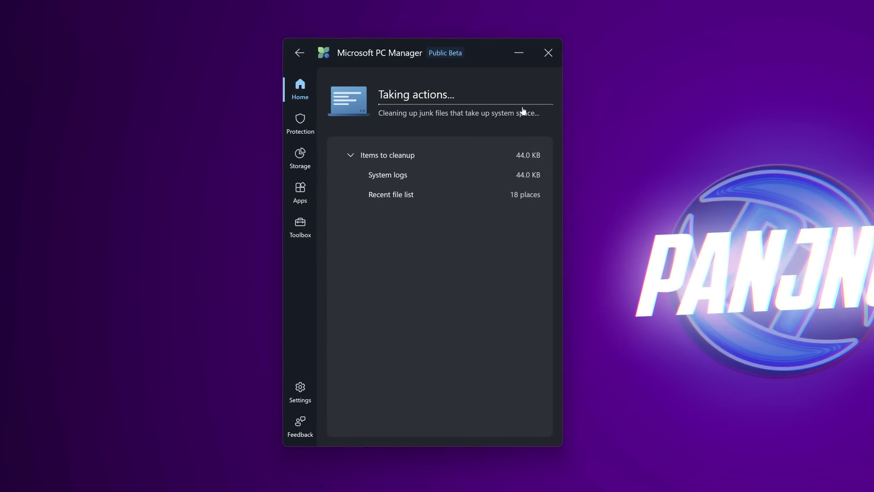
click(303, 95)
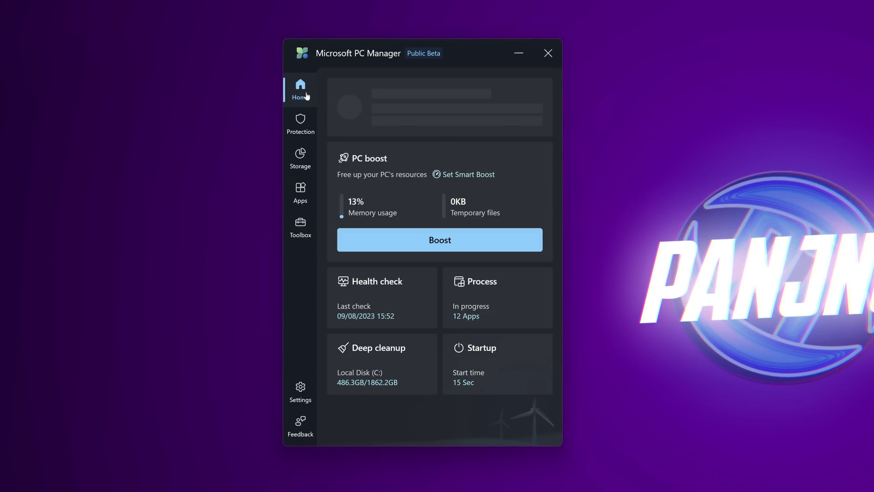
- End the Steam process from the Process list, leaving 11 apps running
click(508, 287)
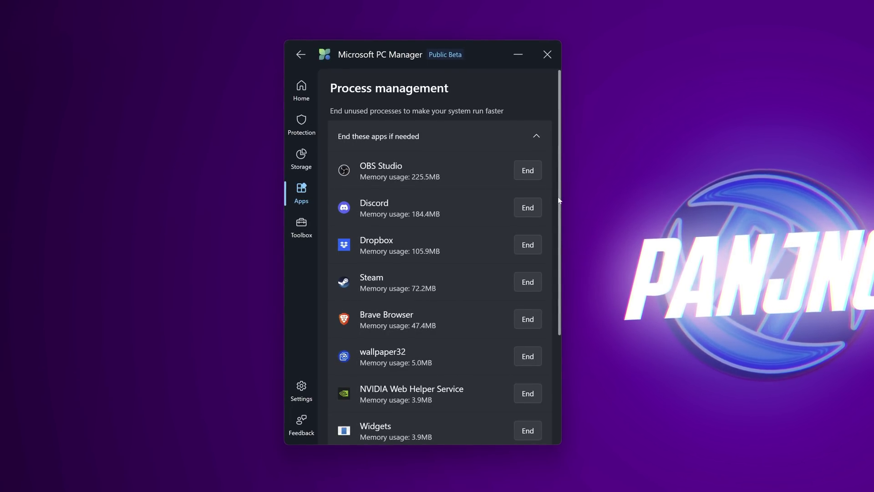
scroll(551, 273, down, 3)
scroll(548, 328, up, 3)
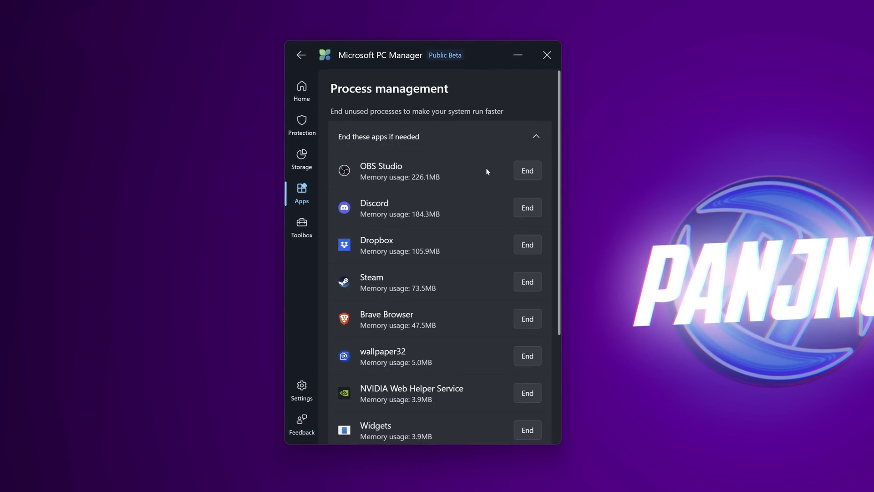
click(526, 282)
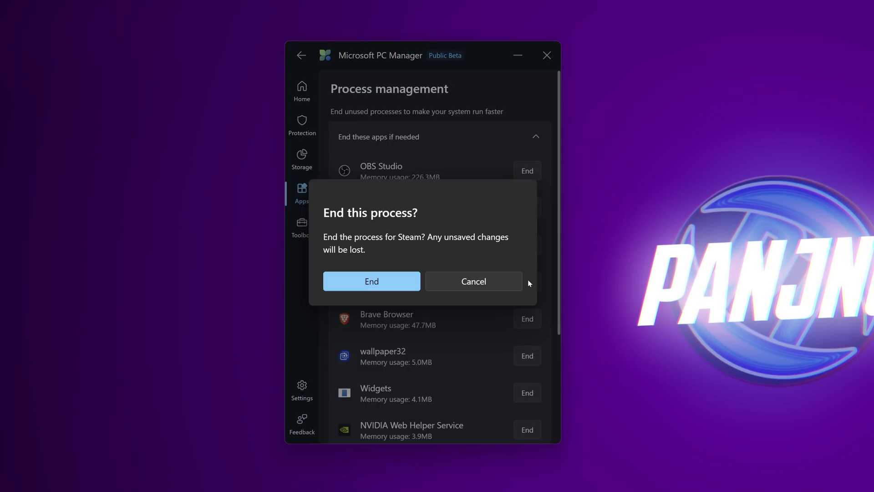
click(400, 279)
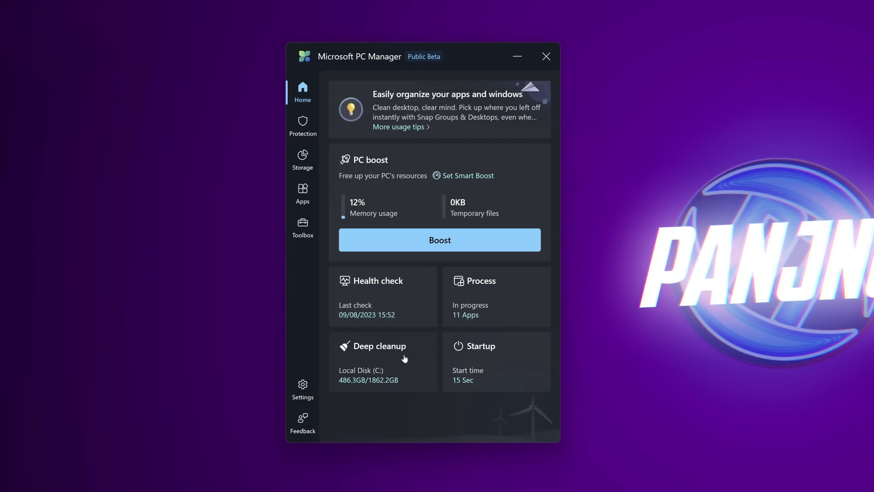
- Deep-clean drive C of about 1.8 GB, all items except DirectX shader cache, then return Home
click(404, 358)
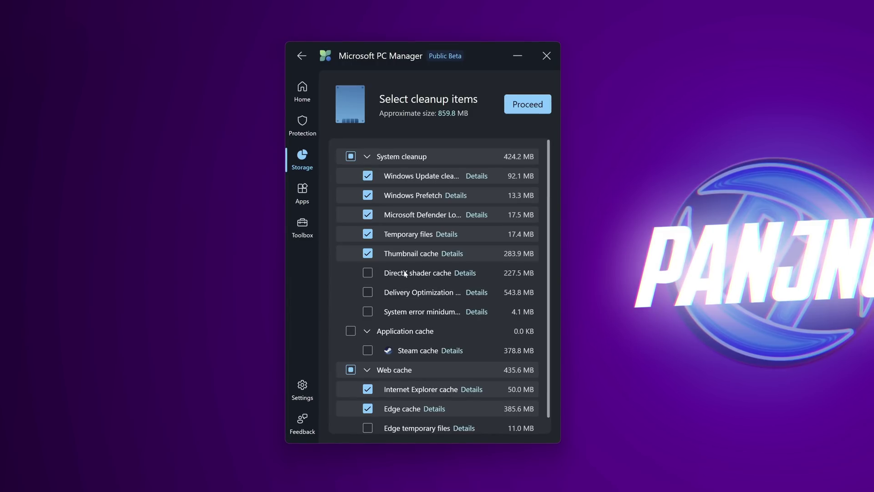
scroll(405, 274, down, 1)
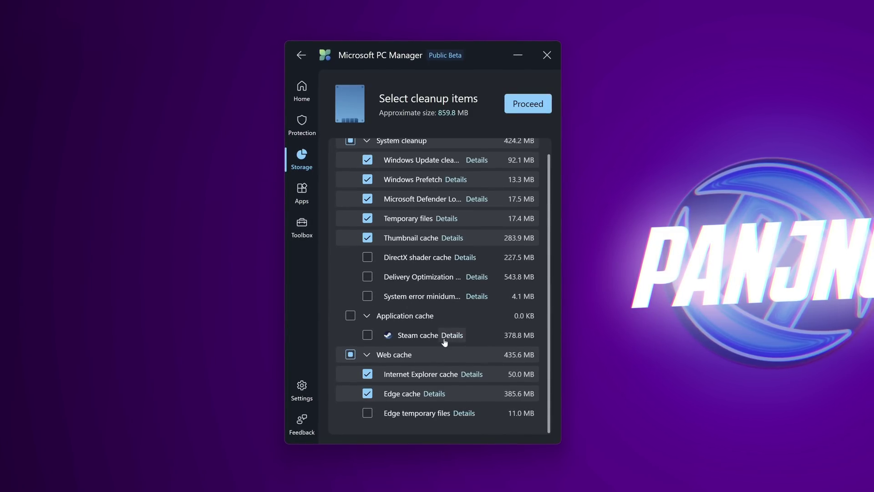
scroll(384, 316, up, 1)
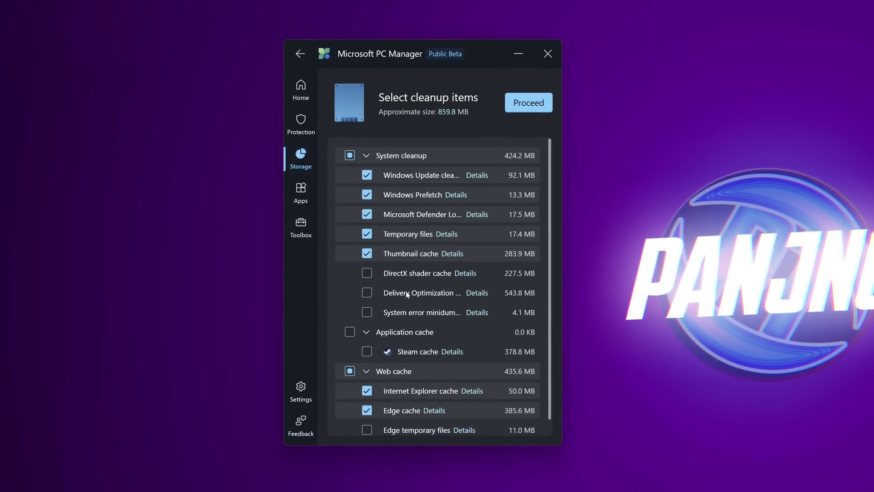
click(367, 235)
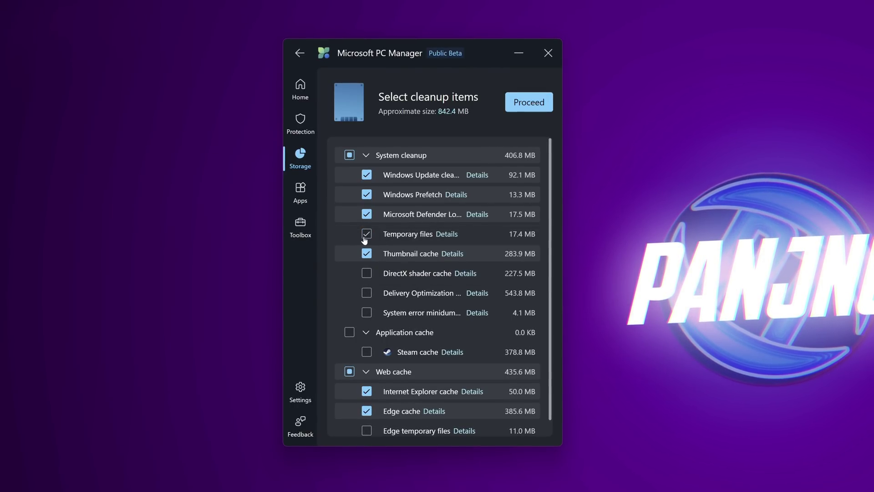
click(367, 234)
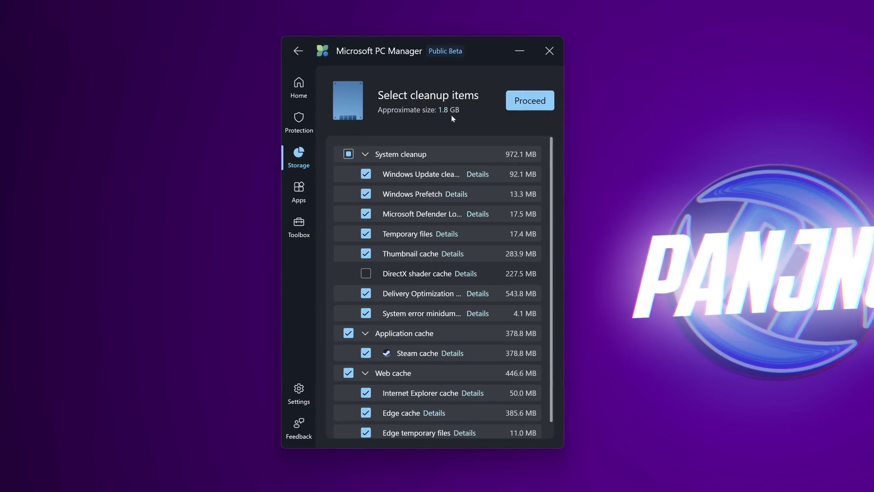
click(531, 102)
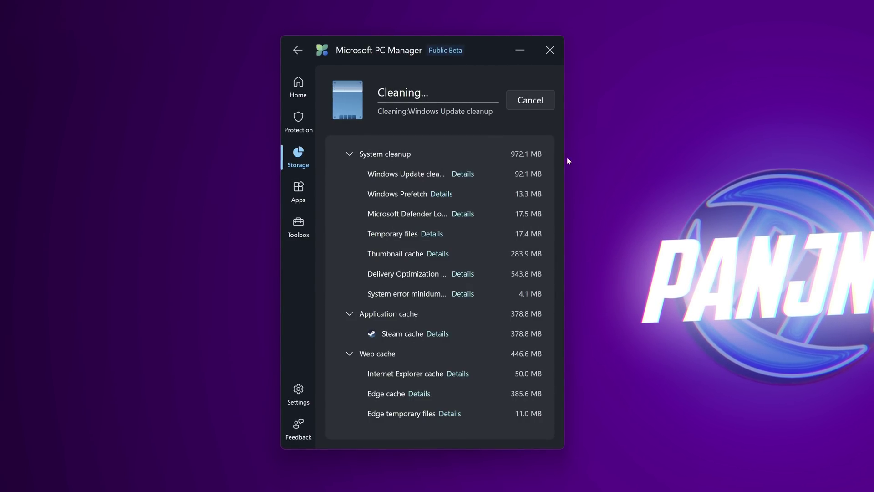
click(309, 93)
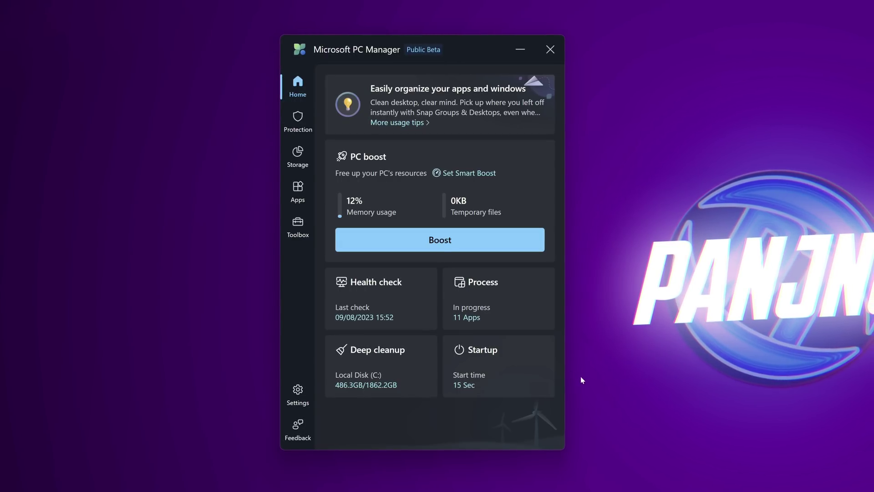
- In Startup apps, leave Creative Cloud off and switch Riot Client on
click(503, 359)
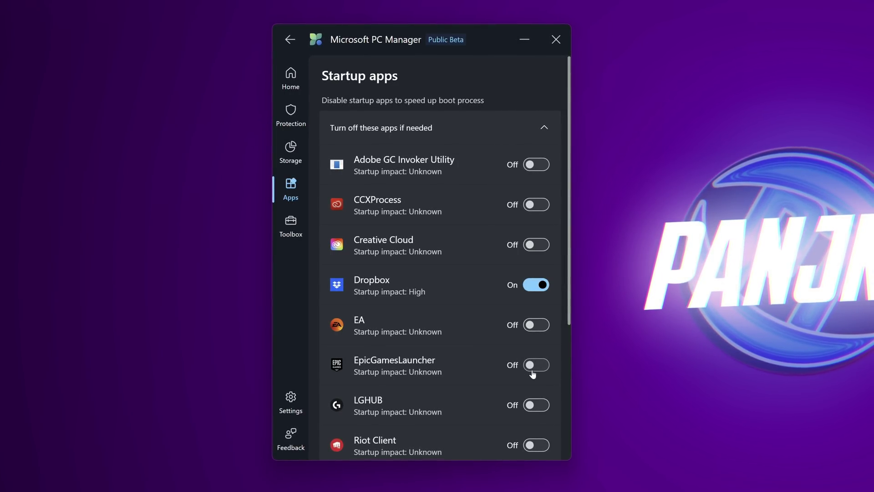
click(536, 244)
click(537, 245)
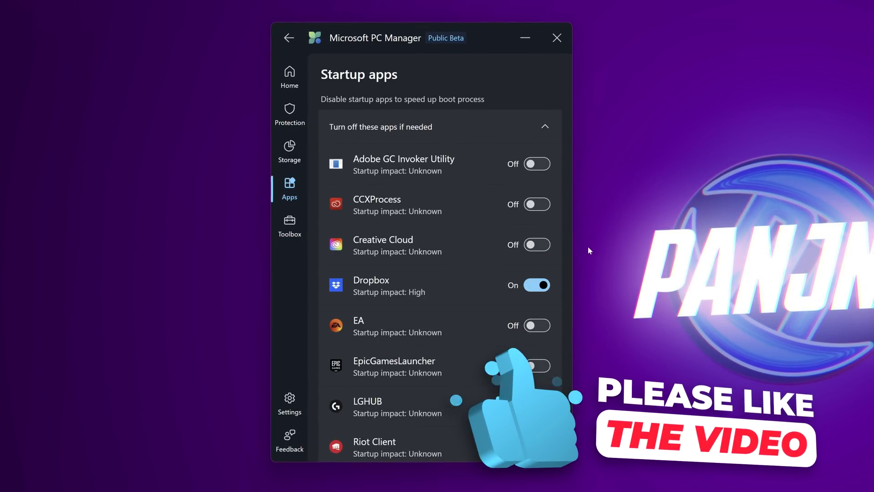
scroll(507, 233, down, 4)
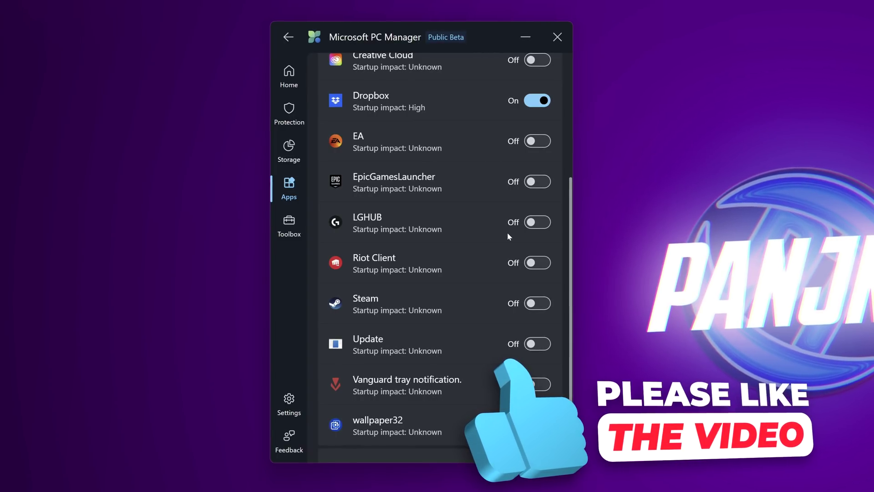
scroll(491, 214, down, 1)
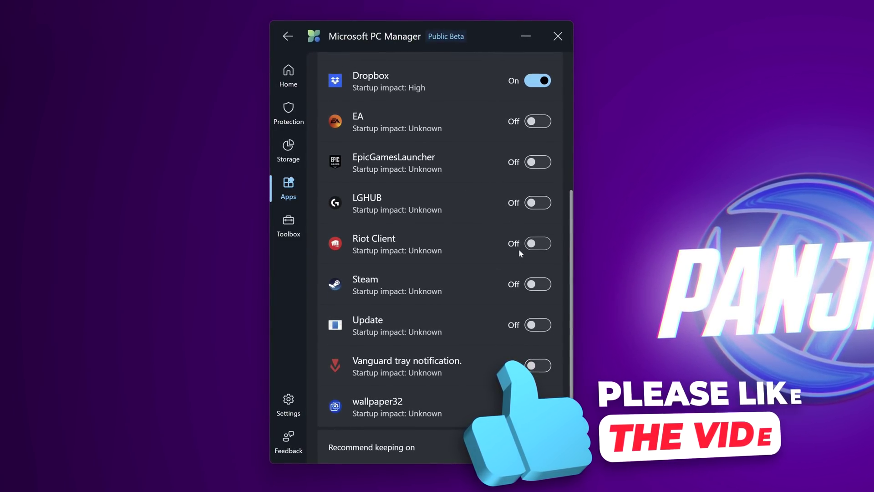
click(533, 244)
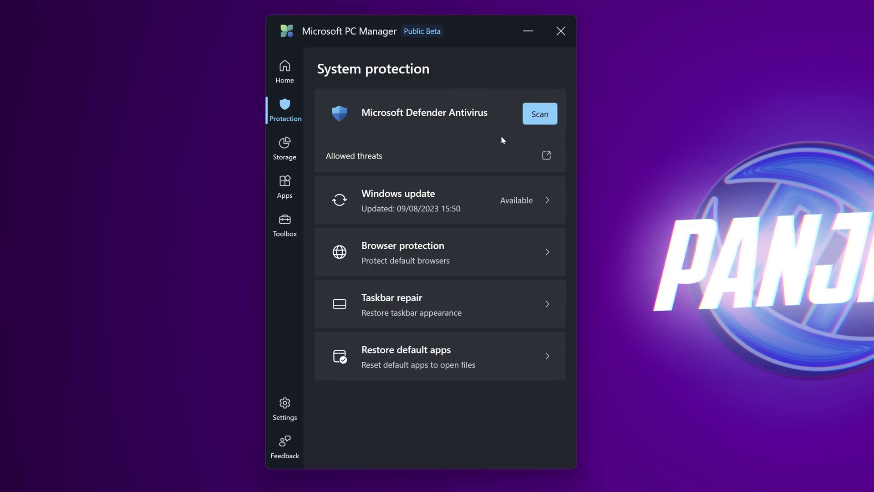
- Run a threat-free Defender scan, tick the Intel Bluetooth driver update, and open Taskbar repair
click(546, 122)
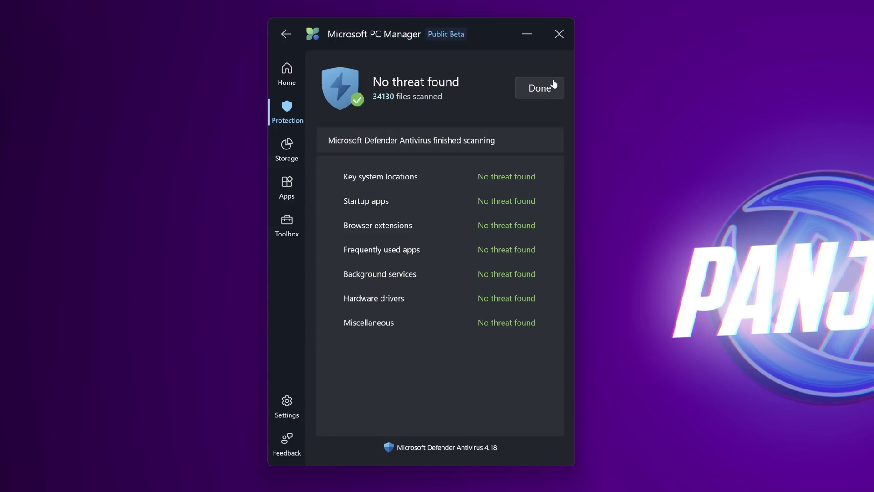
click(550, 86)
click(444, 219)
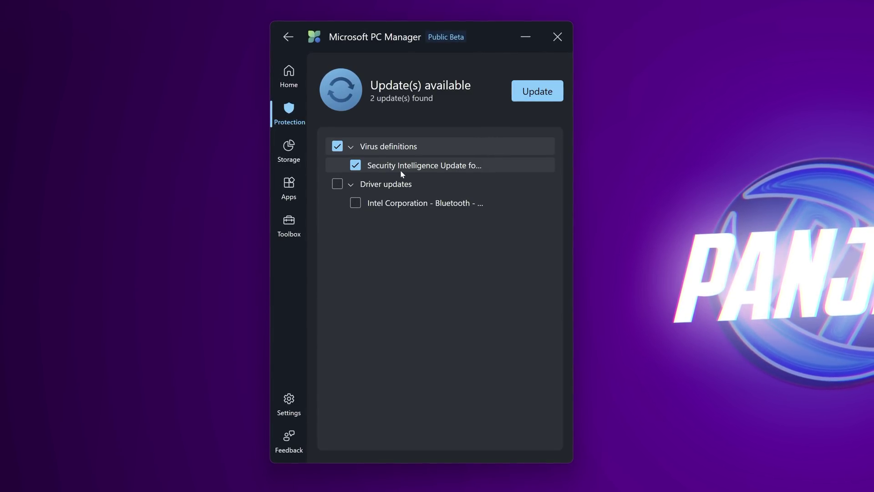
click(355, 203)
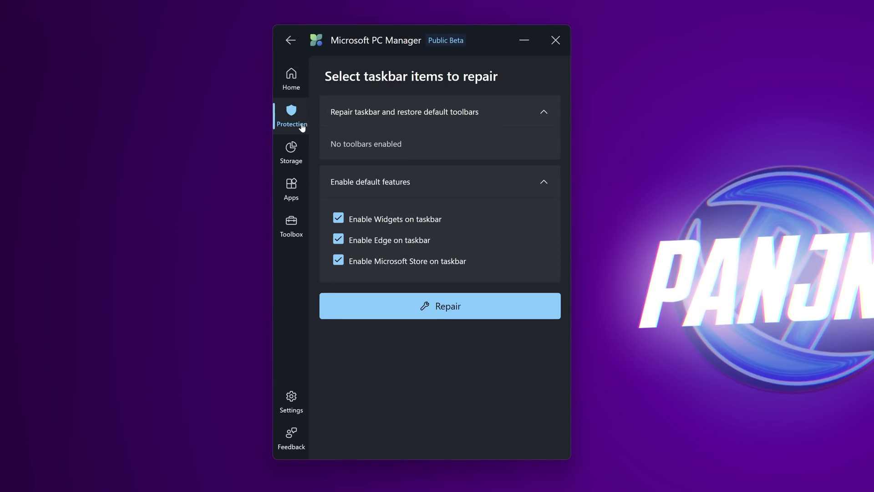
click(299, 128)
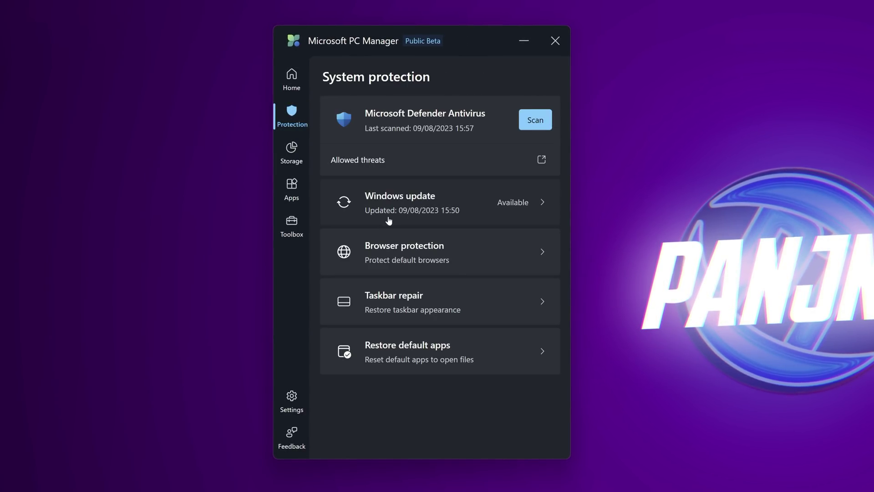
click(430, 311)
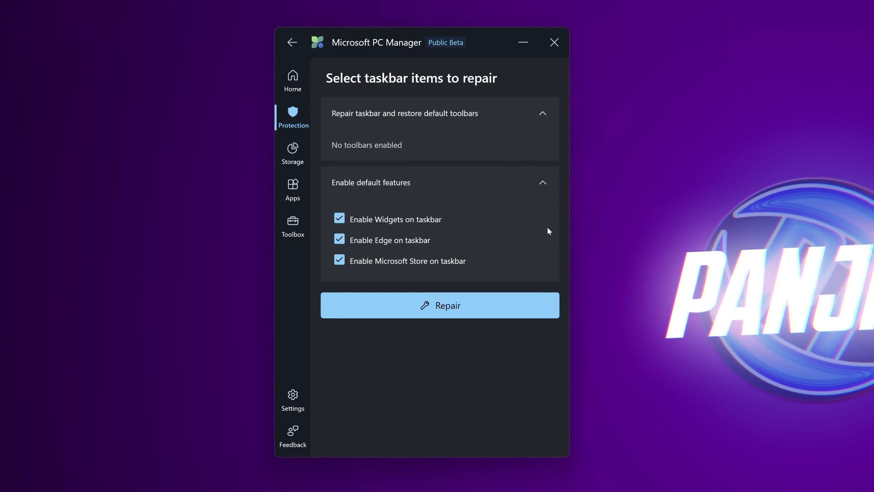
- Go back to System protection and view Restore default apps: Brave for webpages, Edge for PDFs
click(307, 128)
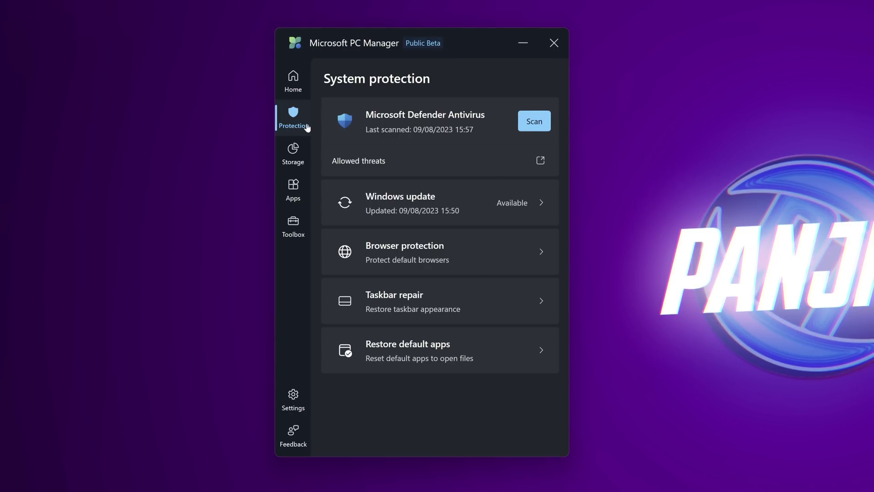
click(469, 359)
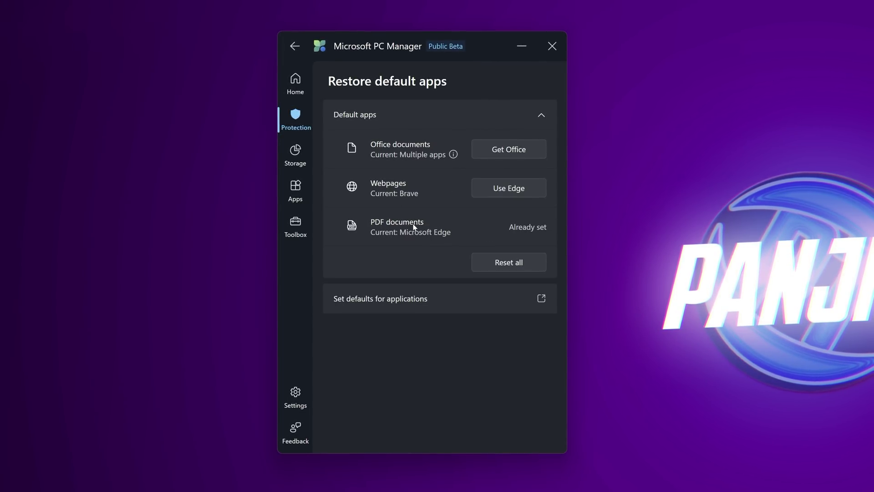
- Run a deep cleanup scan finding about 173.6 MB, then check Downloaded files, which holds nothing
click(295, 155)
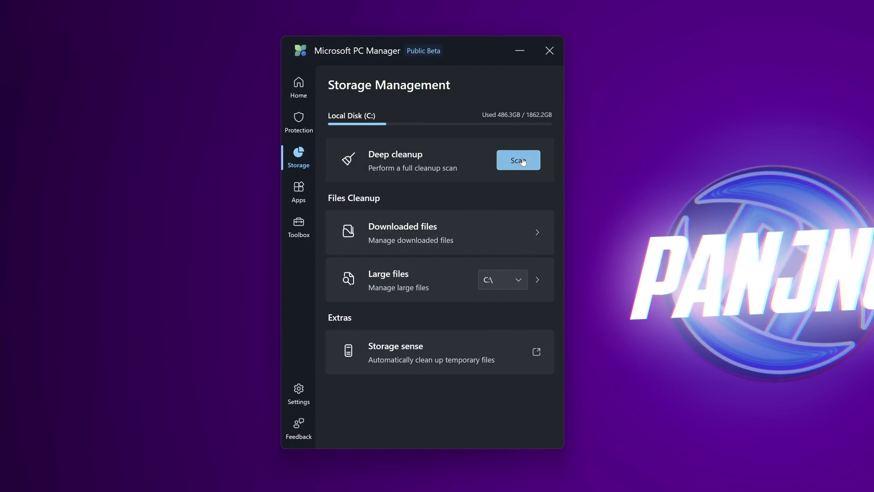
click(519, 160)
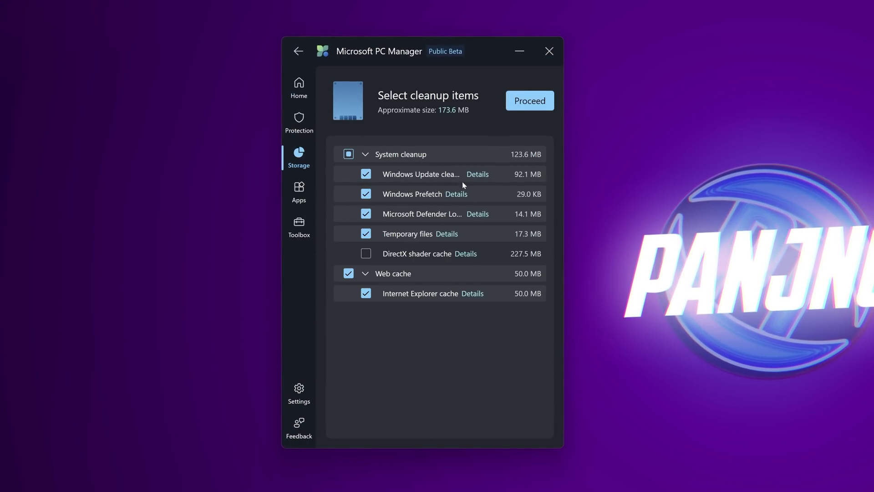
click(300, 158)
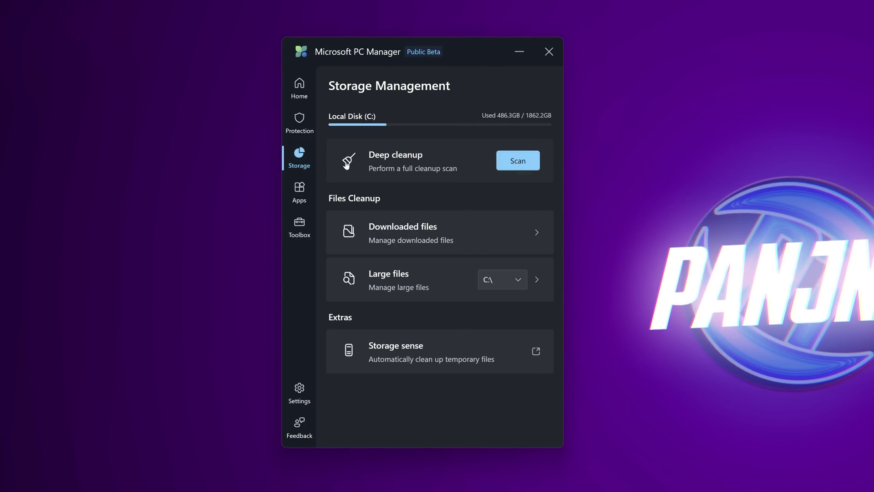
click(413, 226)
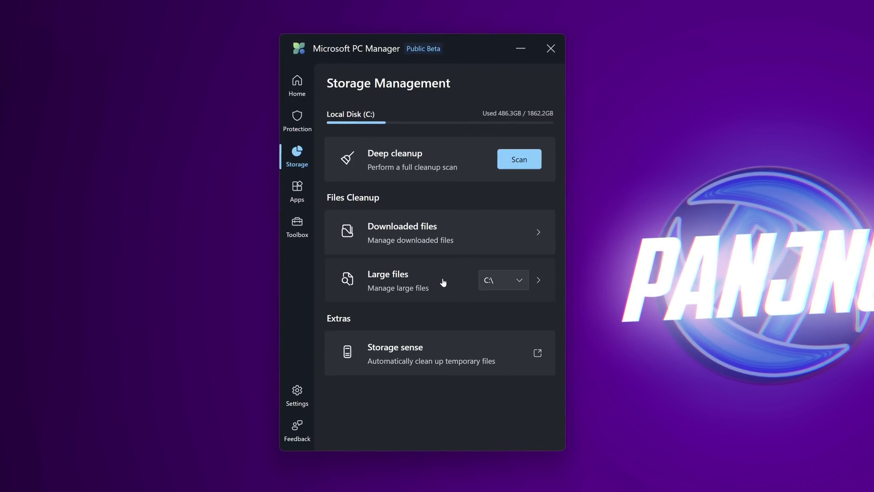
- Scan C:\ for large files (5.3GB found) and filter to >1GB, leaving only H264TEST.mp4
click(489, 280)
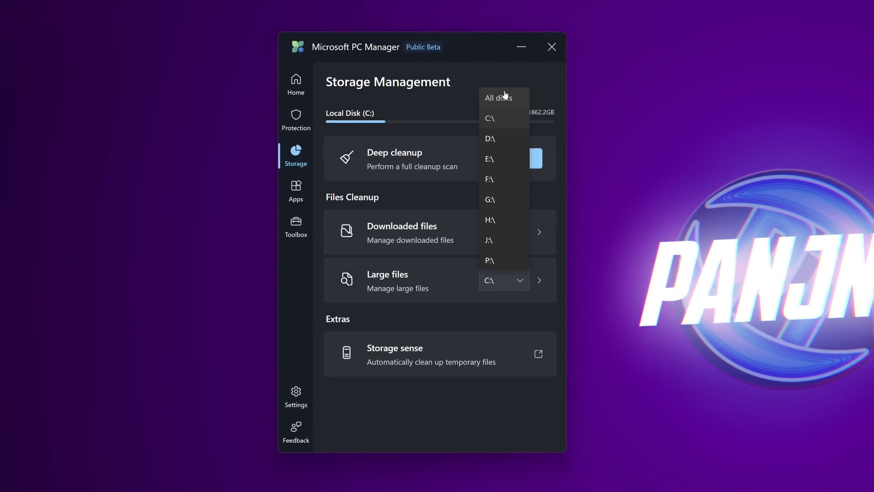
click(496, 118)
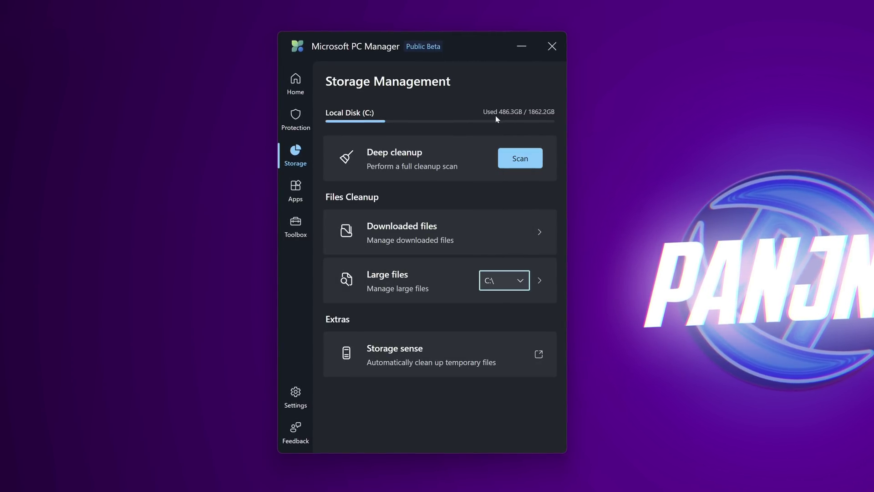
click(500, 278)
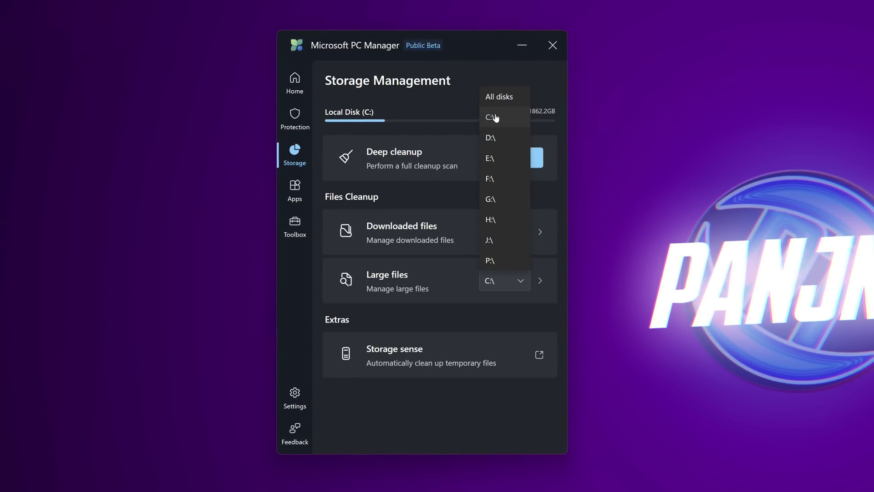
click(496, 118)
click(398, 286)
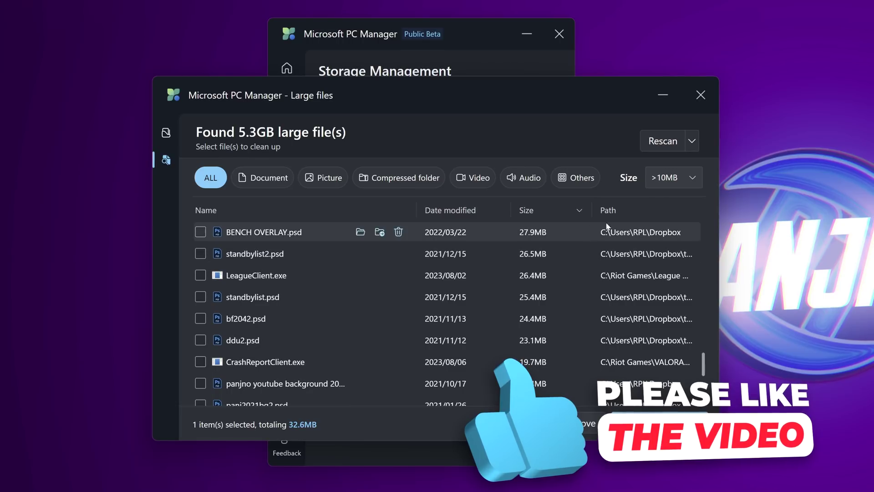
click(681, 182)
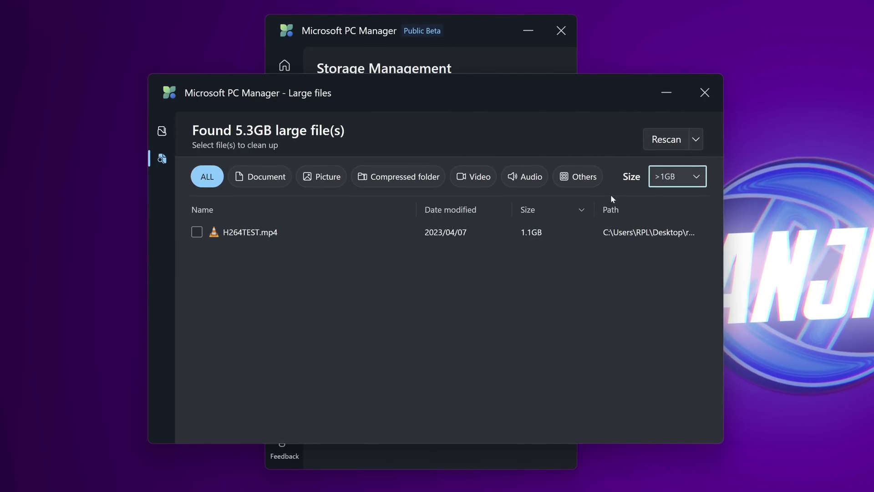
click(706, 93)
- Switch the large files search to All disks and scan, finding 1548.9GB
click(513, 282)
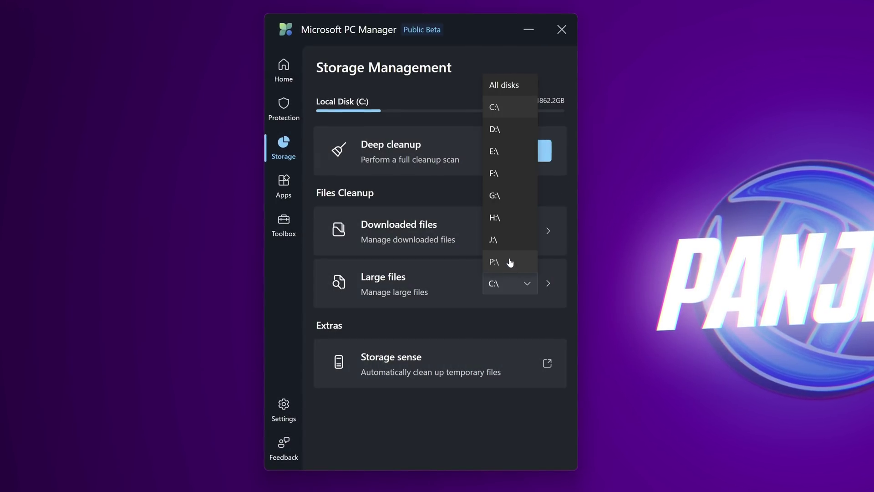
click(509, 87)
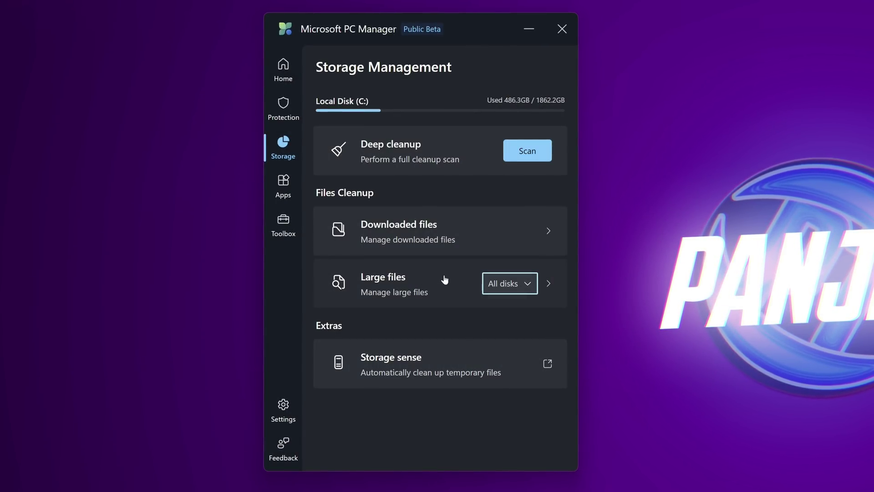
click(405, 290)
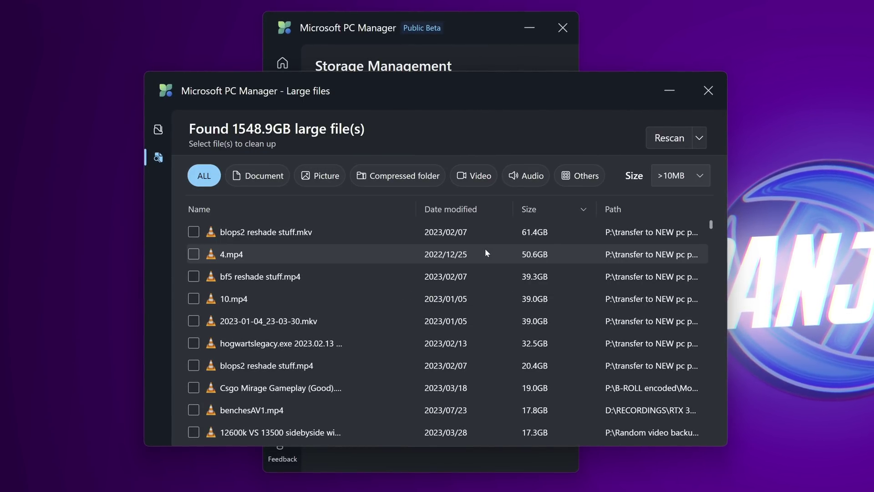
- Open the folder of blops2 reshade stuff.mkv, then mark it and bf5 reshade stuff.mp4 for cleanup
mouse_move(481, 238)
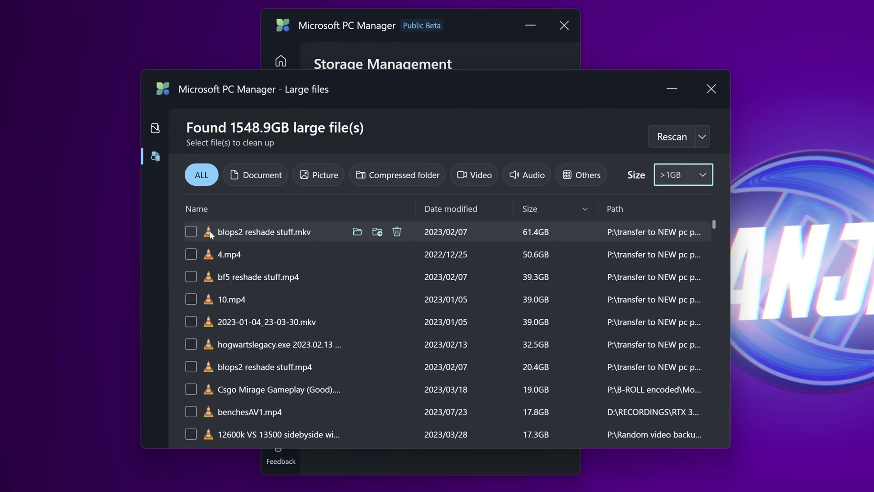
click(357, 232)
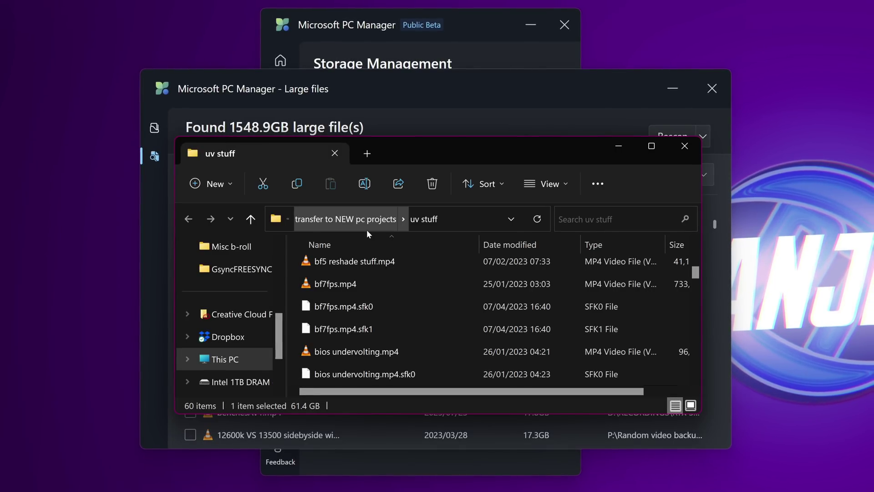
key(alt+F4)
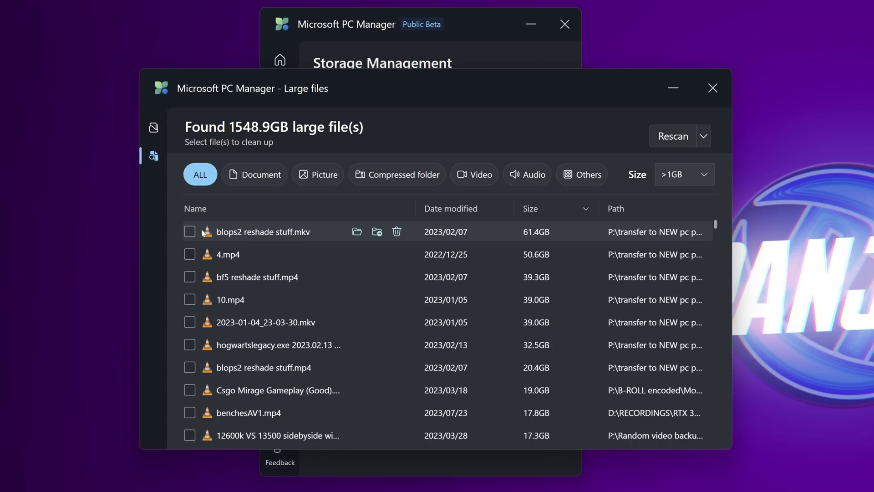
click(189, 232)
click(189, 277)
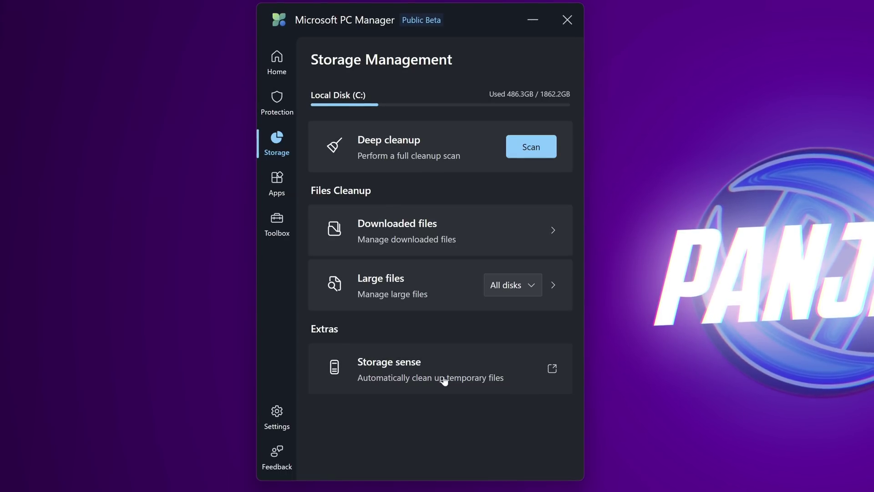
- Review Storage Sense's run schedule in Windows Settings, keeping it on low disk space, then return to Apps
click(452, 374)
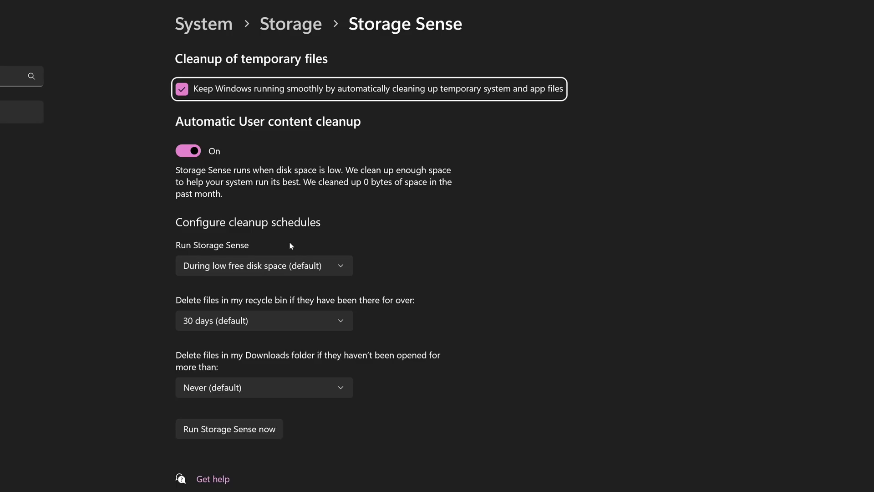
click(241, 269)
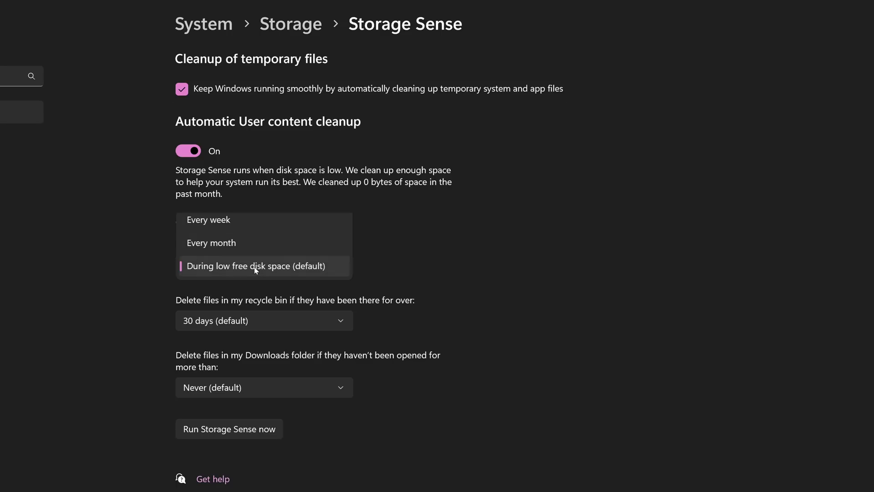
click(256, 269)
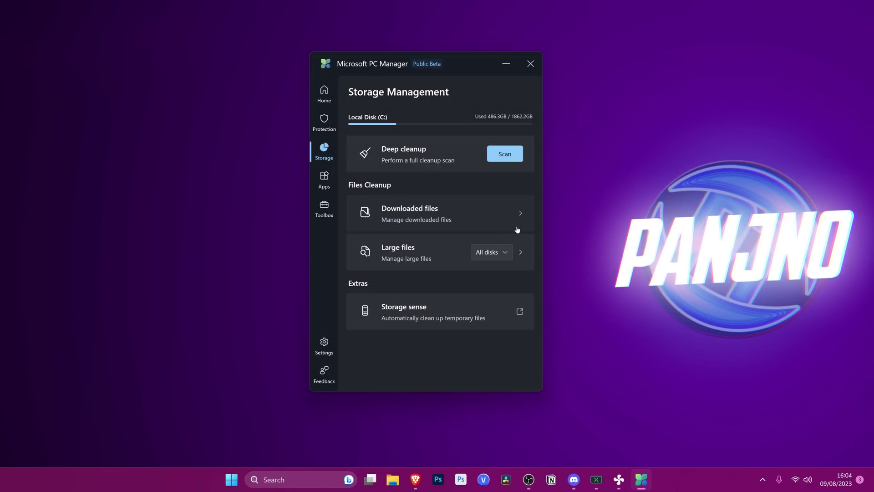
click(319, 177)
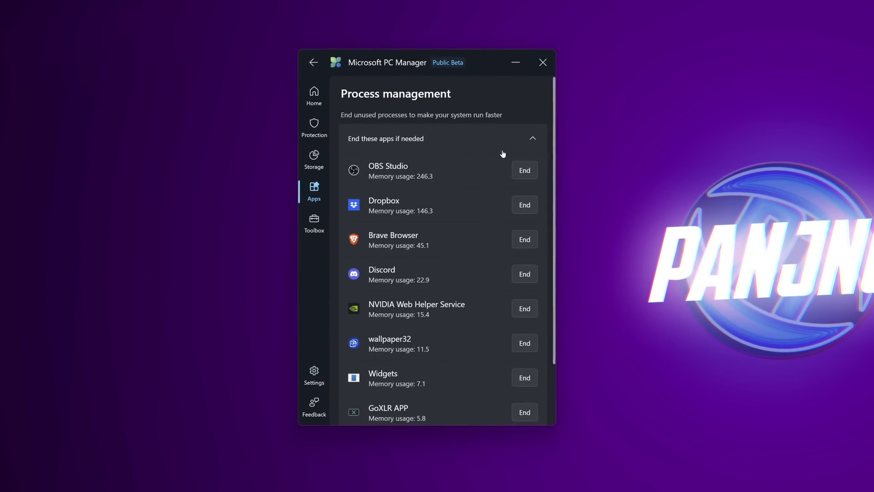
- Browse the running processes, then view Startup apps, where only Dropbox is enabled
scroll(468, 153, down, 3)
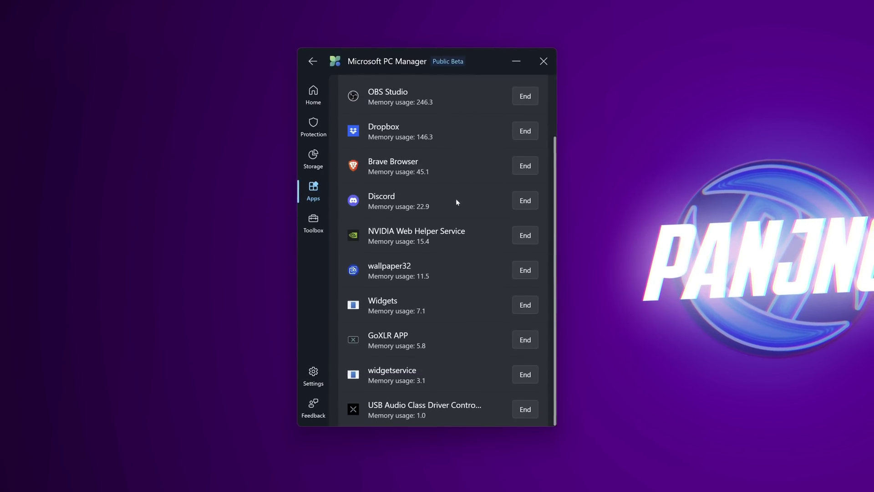
scroll(455, 203, up, 3)
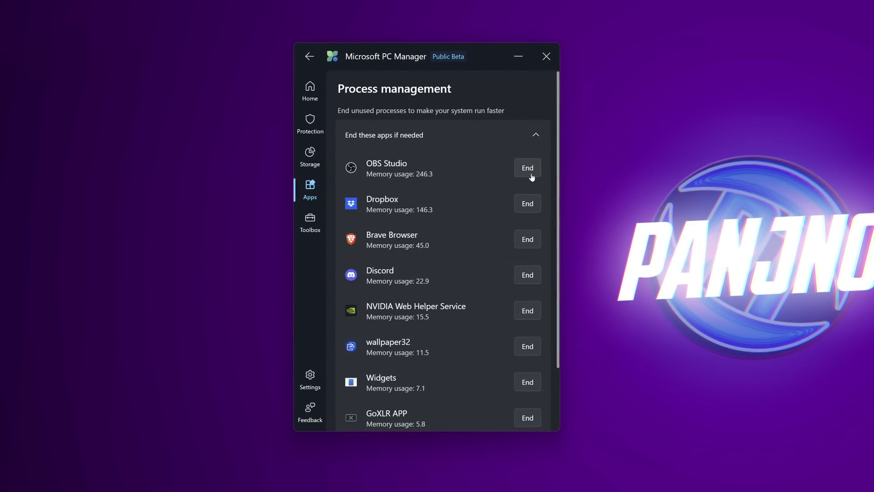
click(314, 191)
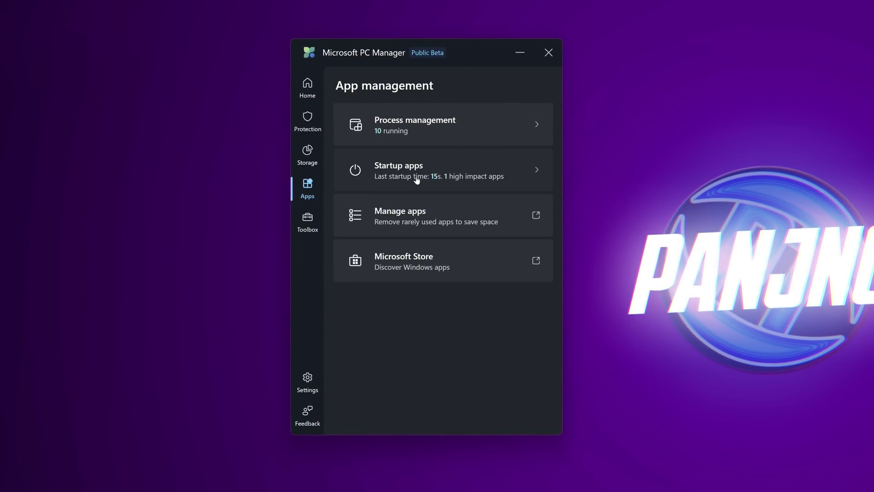
click(475, 177)
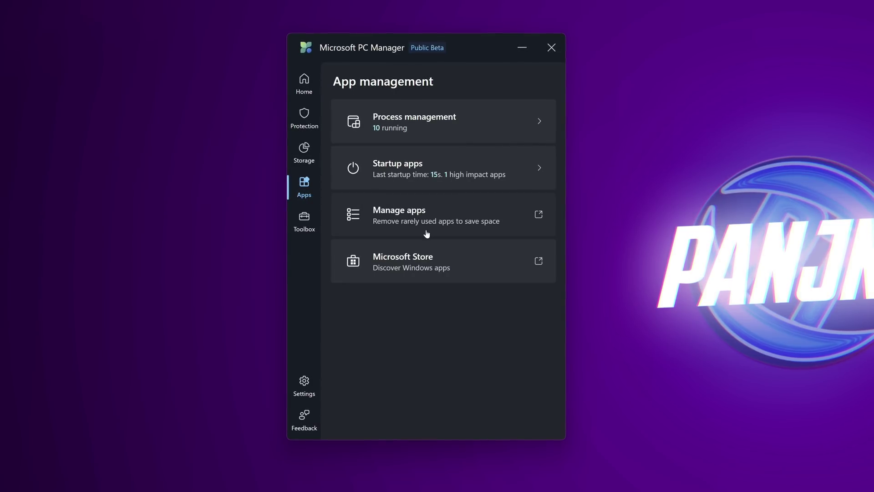
- Browse the 145 installed apps in Windows Settings and view Avidemux's modify/uninstall options without uninstalling
click(427, 232)
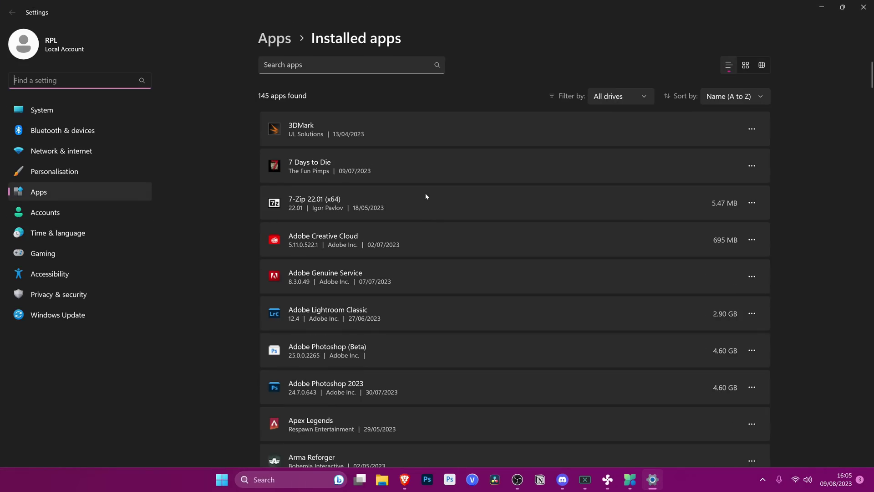
scroll(464, 210, down, 10)
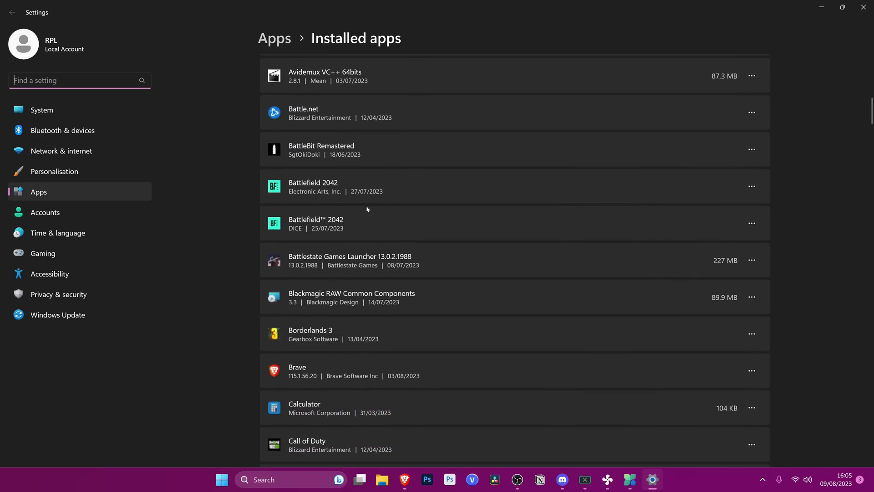
scroll(369, 205, up, 5)
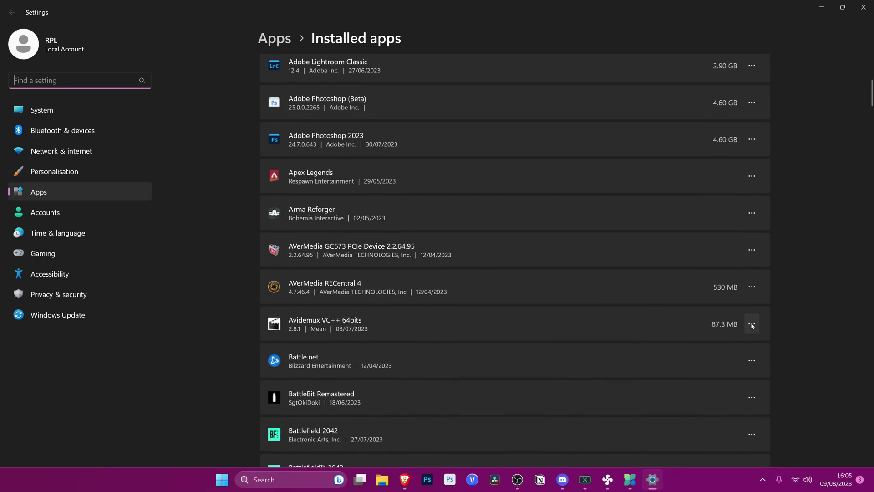
click(752, 324)
click(751, 324)
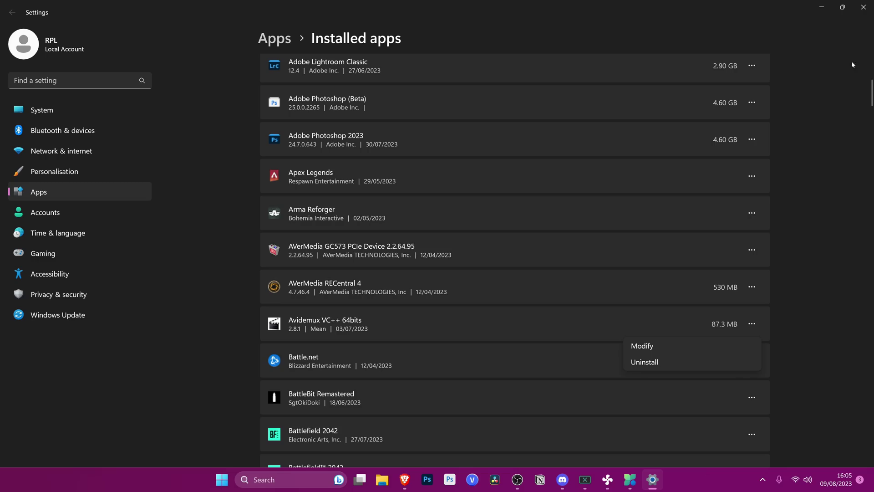
- Close Windows Settings, view the Toolbox and dismiss its toolbar tip, then minimize PC Manager
click(865, 5)
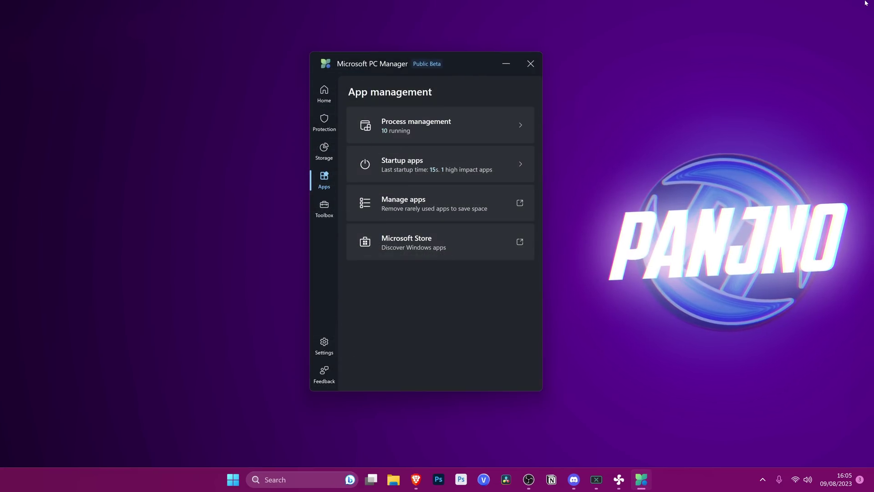
click(325, 206)
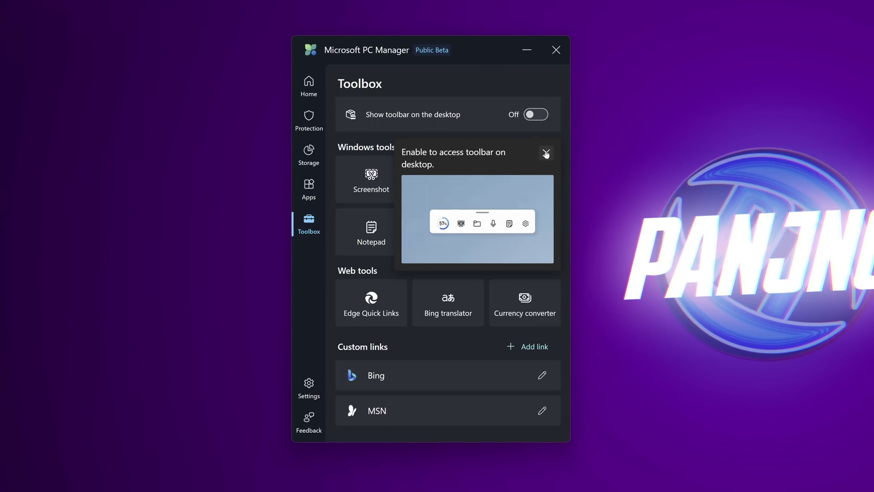
click(546, 152)
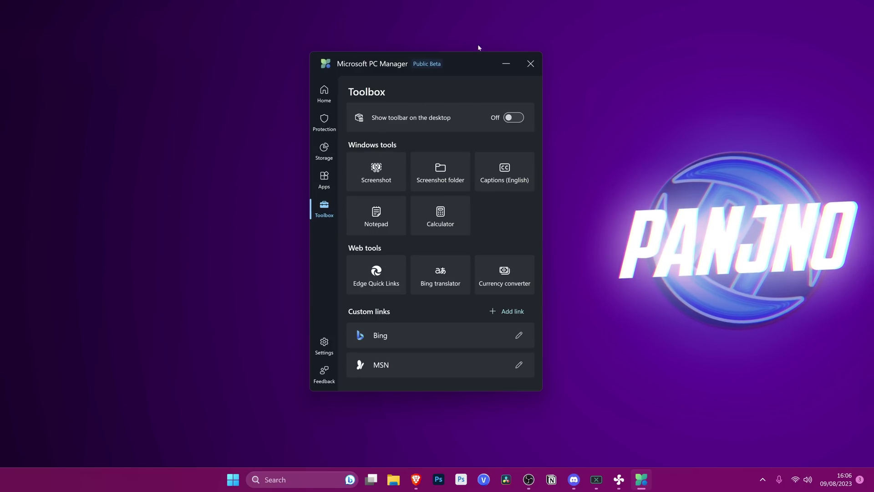
click(504, 63)
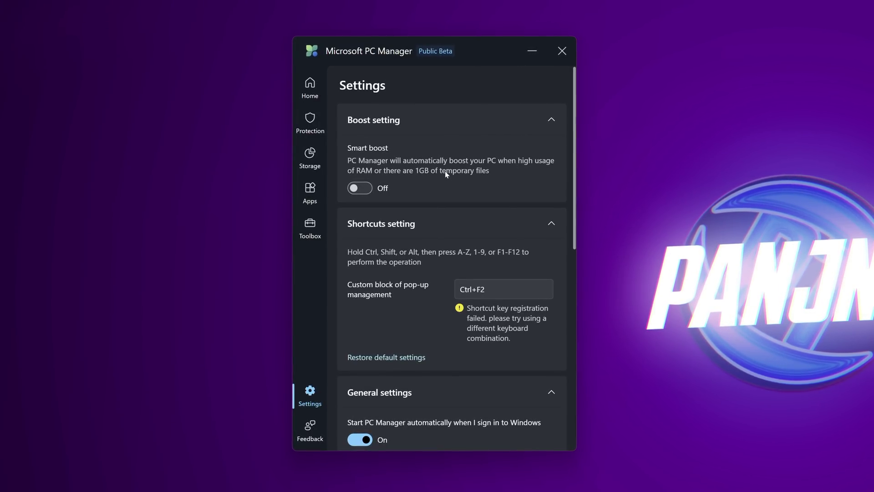
- Scroll up and down through PC Manager's general settings to review the options, including Early access
scroll(440, 288, down, 1)
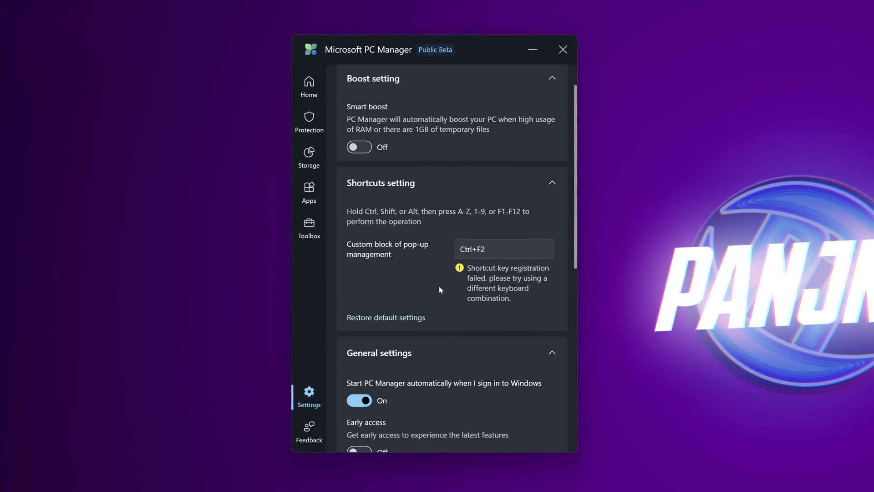
scroll(439, 290, down, 4)
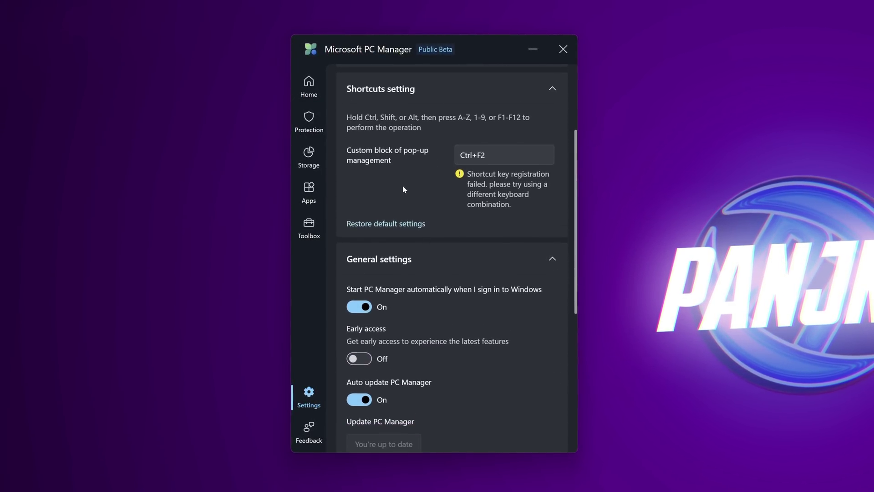
scroll(391, 196, up, 1)
scroll(431, 227, down, 3)
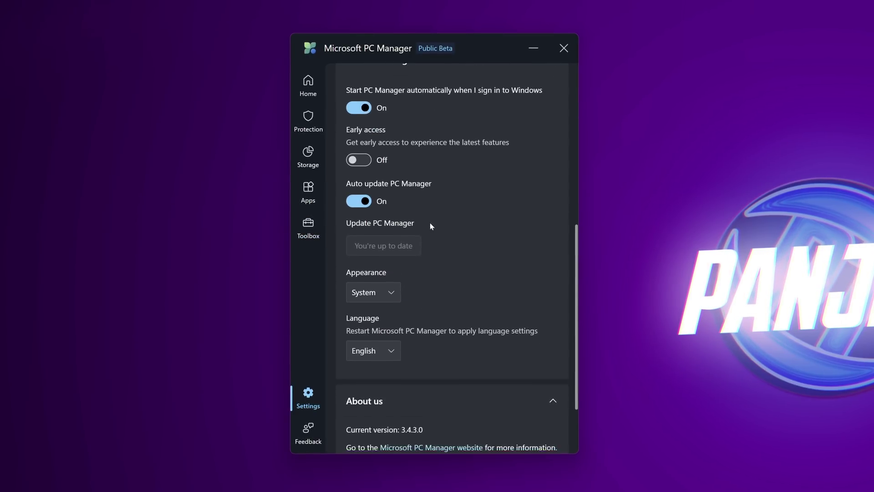
scroll(430, 226, up, 2)
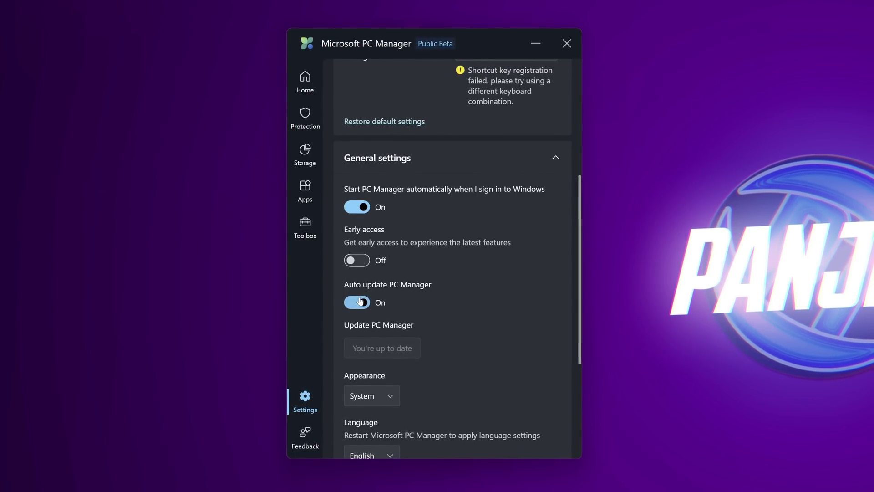
scroll(360, 300, down, 2)
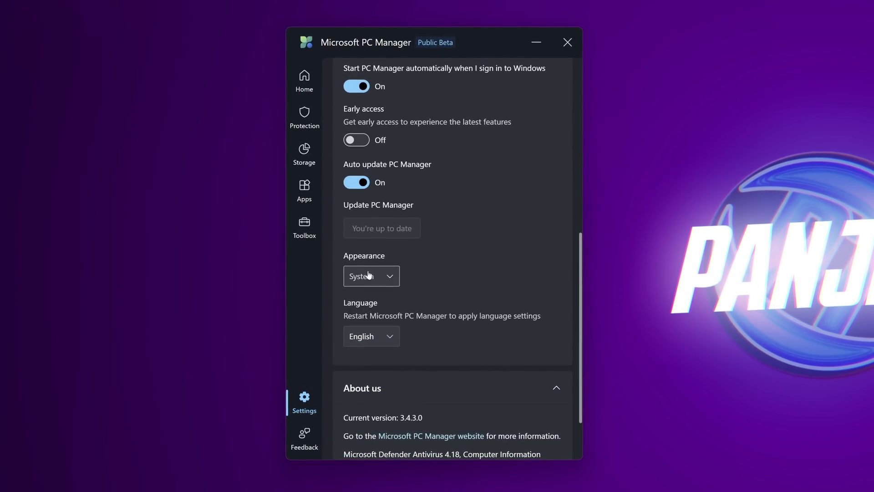
scroll(474, 283, up, 4)
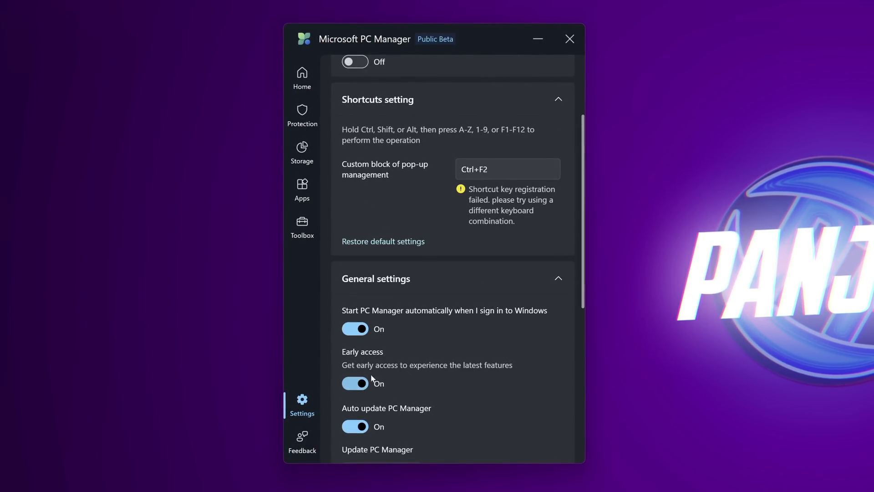
scroll(415, 302, up, 2)
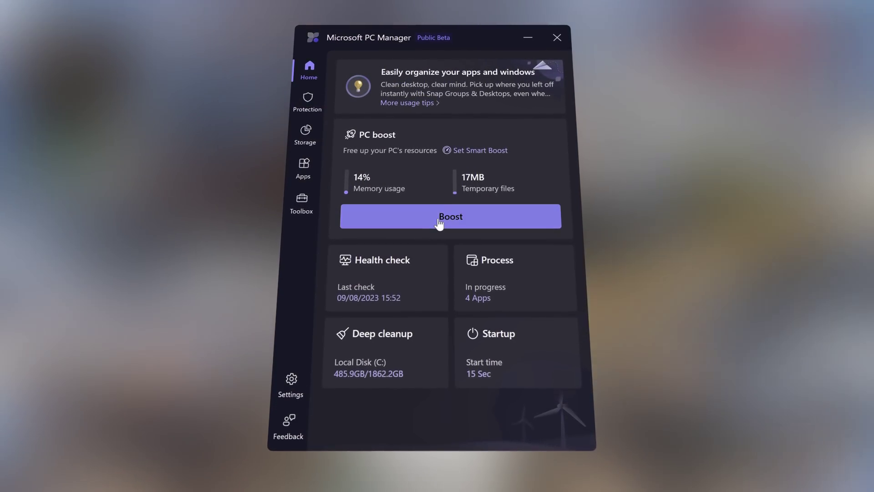
- Boost the PC, then scroll through the list of running processes
click(441, 215)
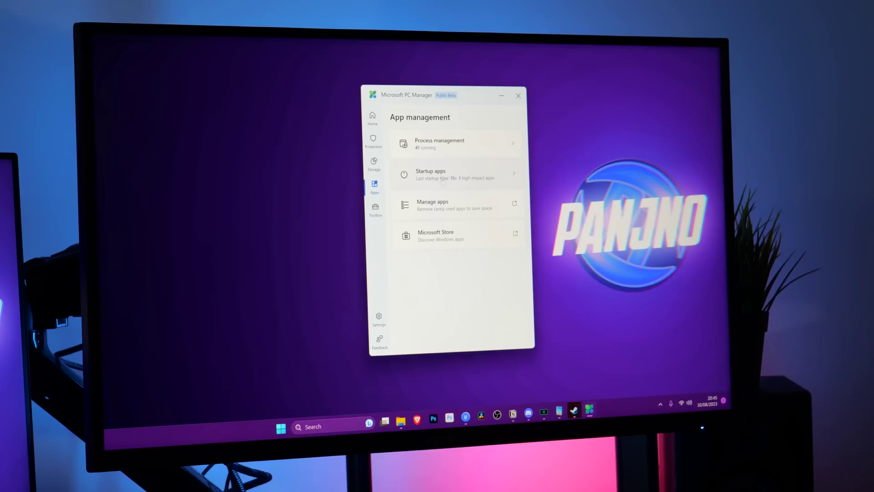
click(449, 142)
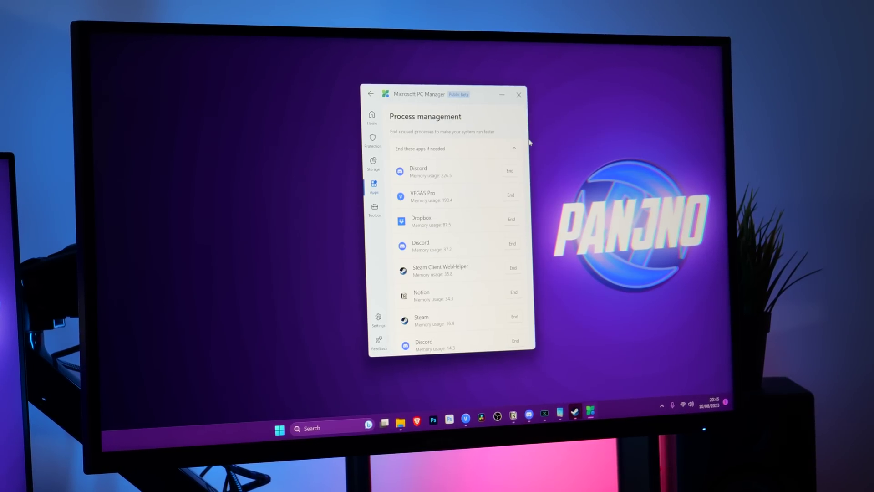
scroll(477, 198, down, 3)
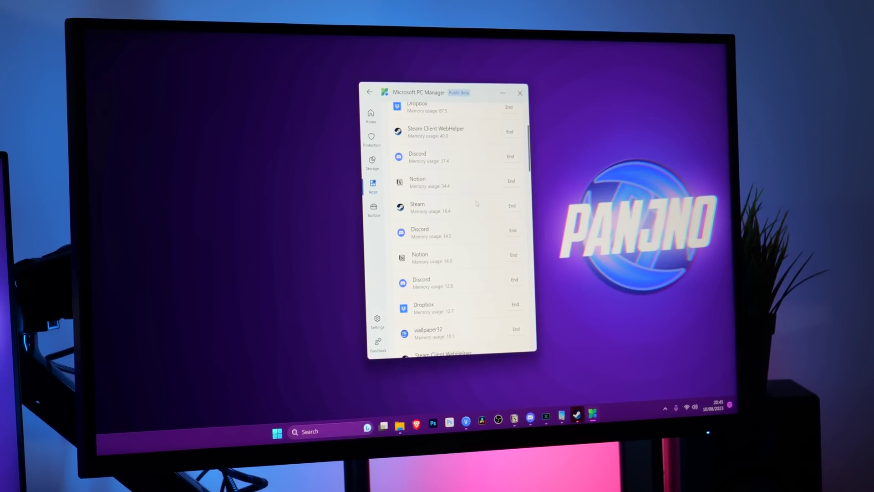
scroll(513, 209, down, 10)
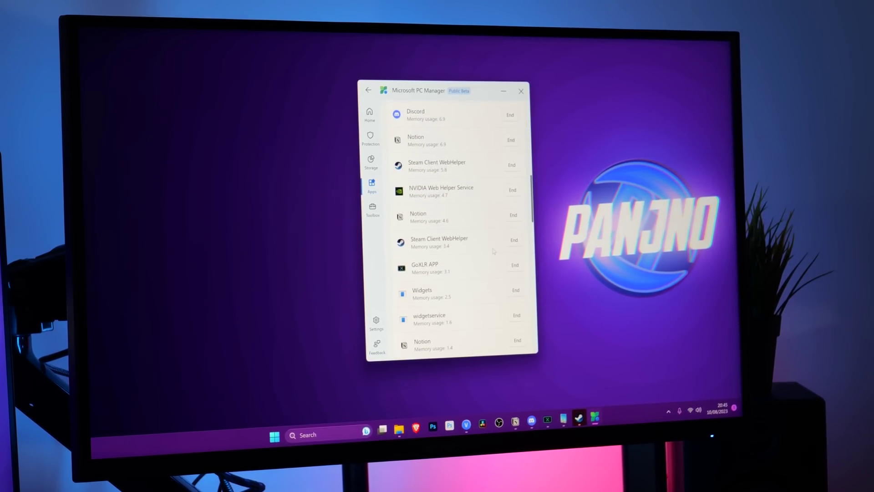
scroll(494, 249, down, 10)
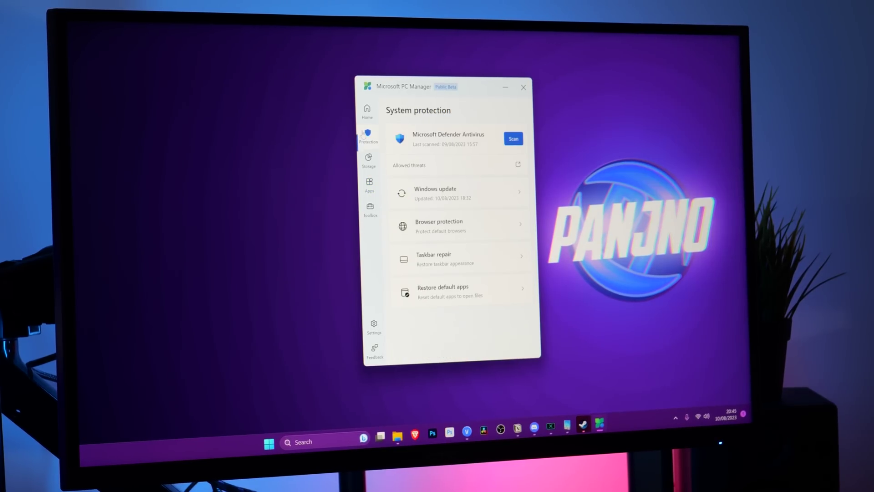
- Recheck Windows updates, then run the deep cleanup, freeing 18.7 MB
click(440, 205)
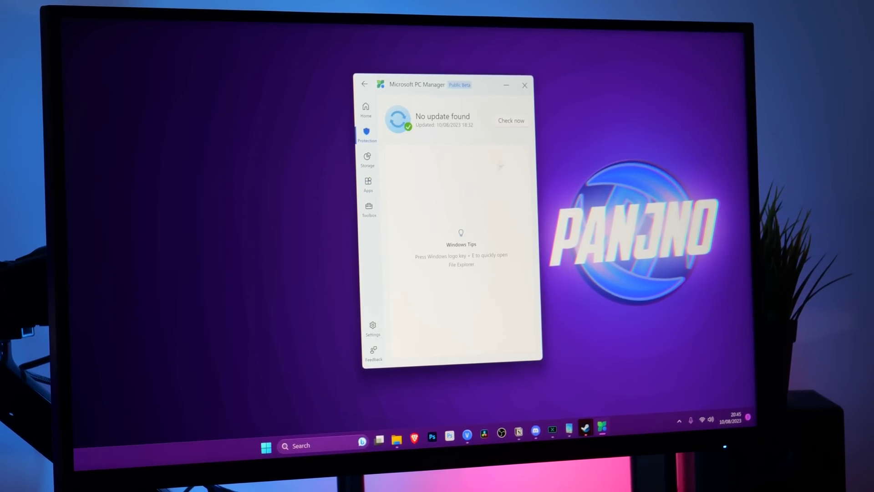
click(512, 134)
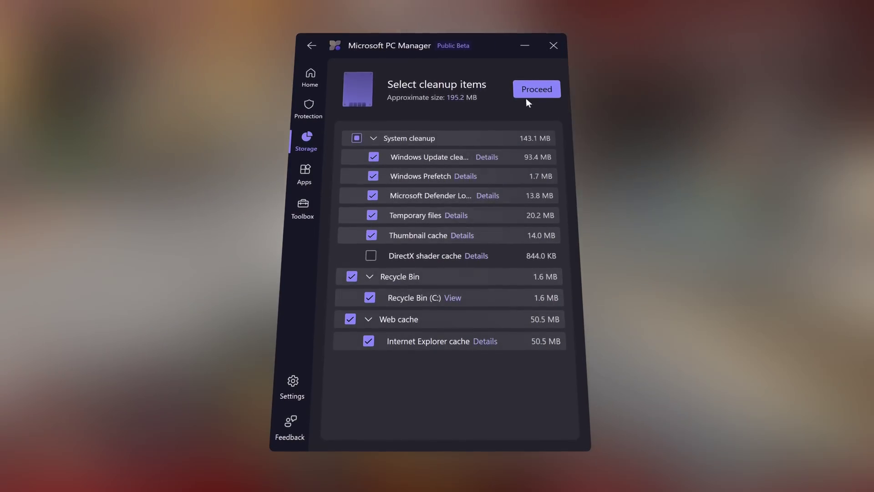
click(531, 93)
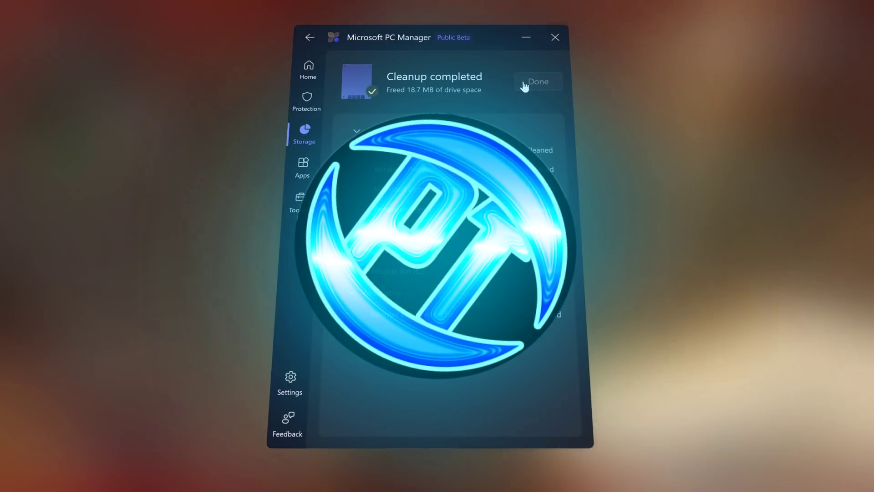
click(525, 85)
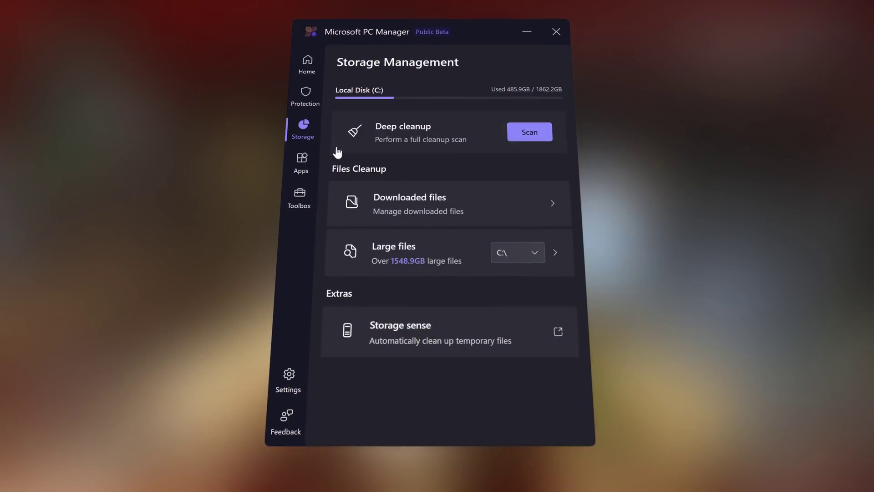